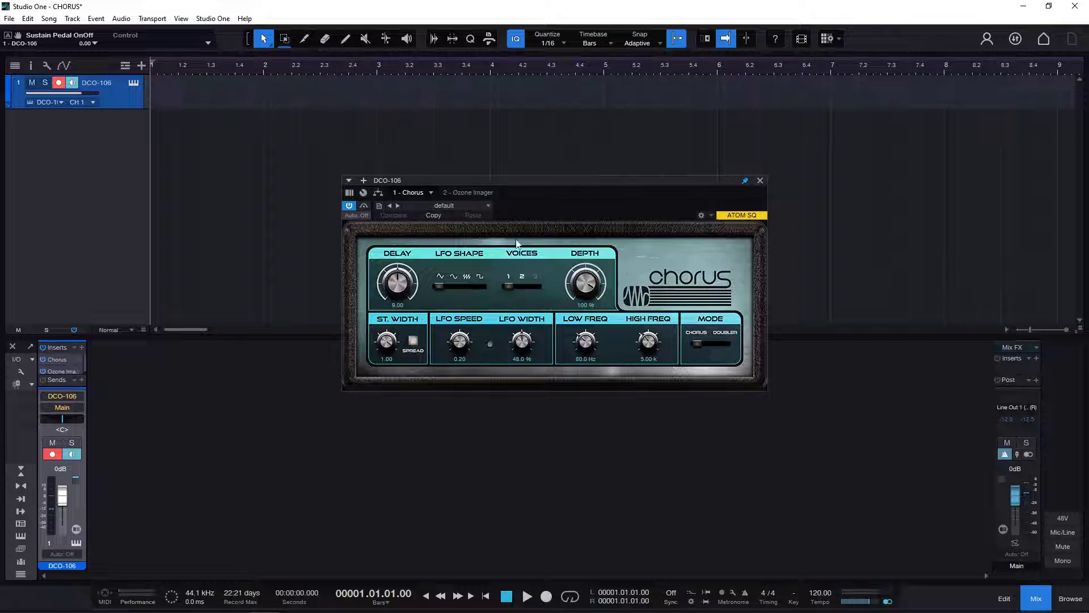
# - Load the default preset in the Chorus effect on the DCO-106 channel
pyautogui.click(461, 205)
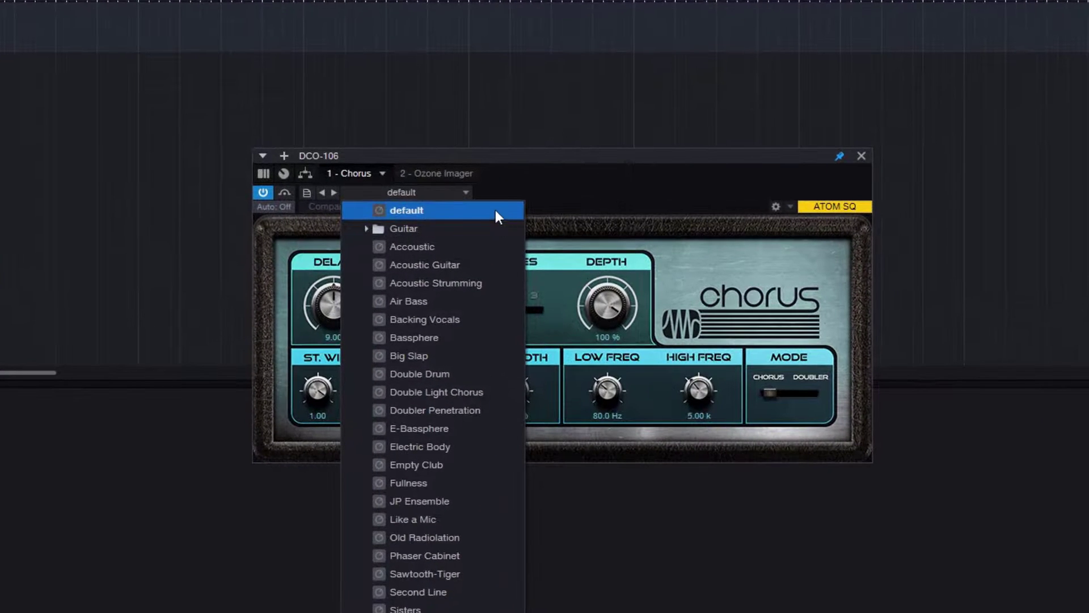
pyautogui.click(495, 210)
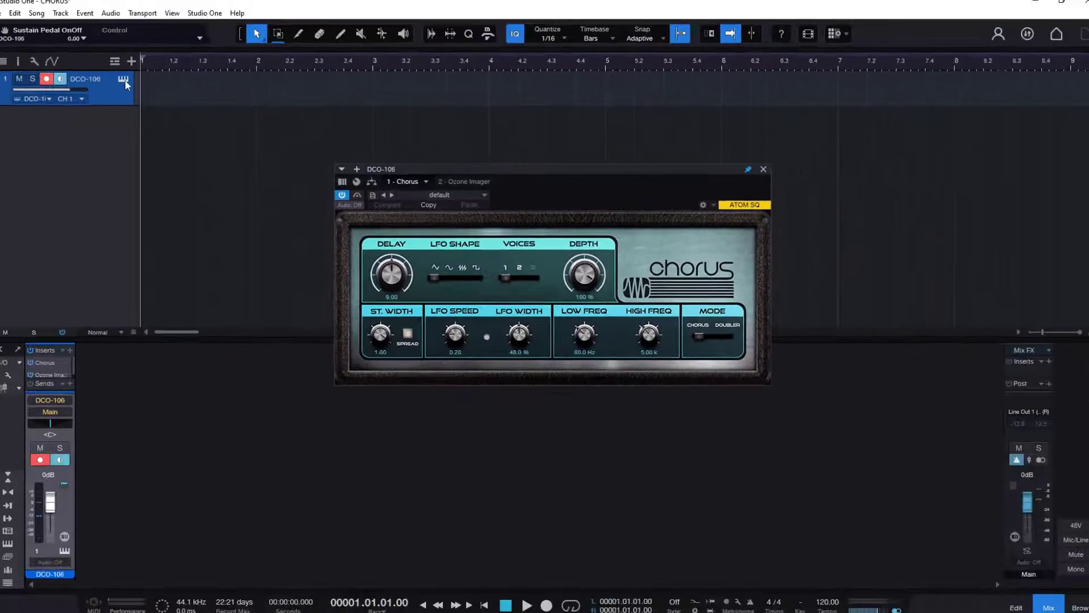
# - Open the DCO-106 instrument to audition its sound without the effect, close it, and reactivate the Chorus
pyautogui.click(123, 80)
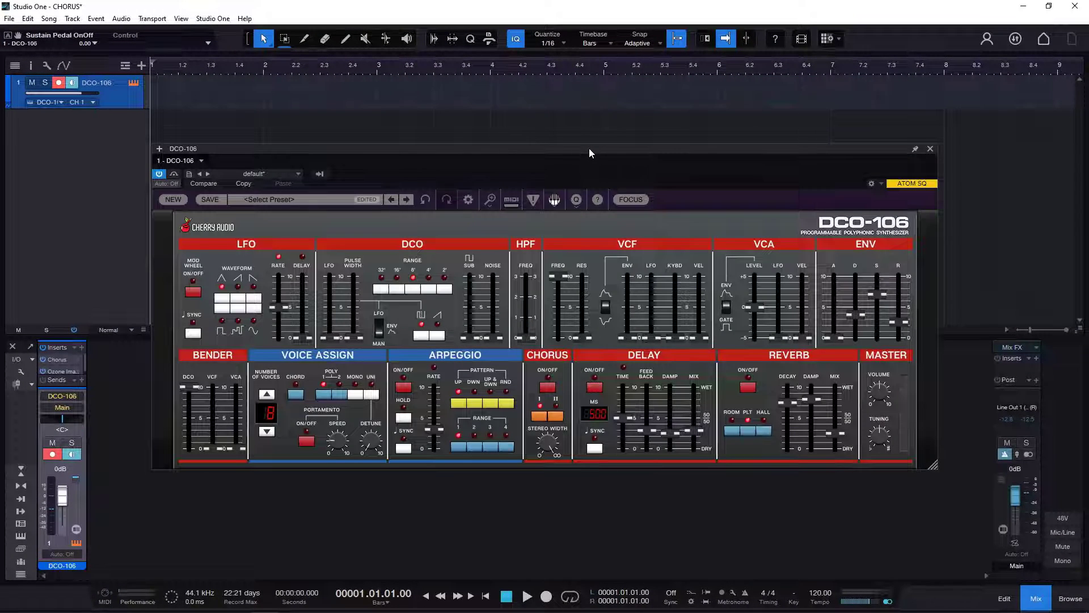
pyautogui.moveTo(589, 148); pyautogui.dragTo(676, 138)
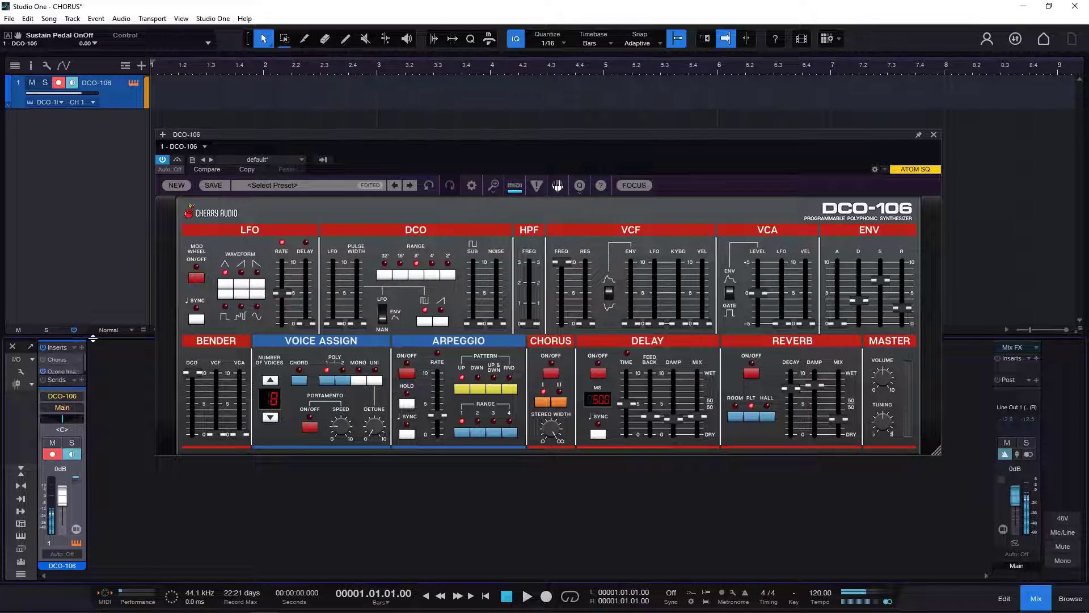
pyautogui.click(937, 134)
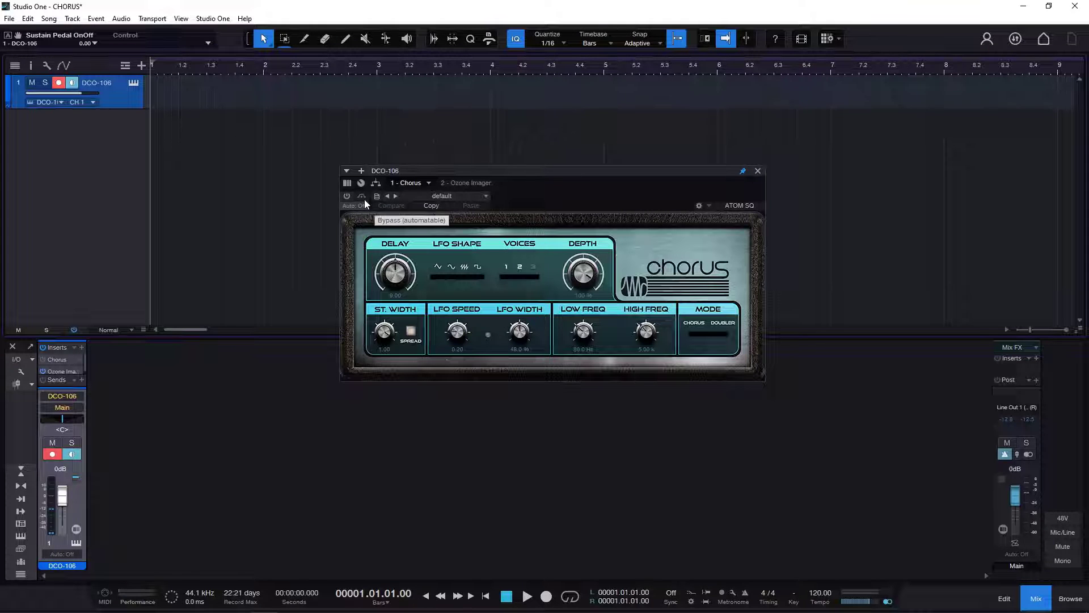
pyautogui.click(348, 196)
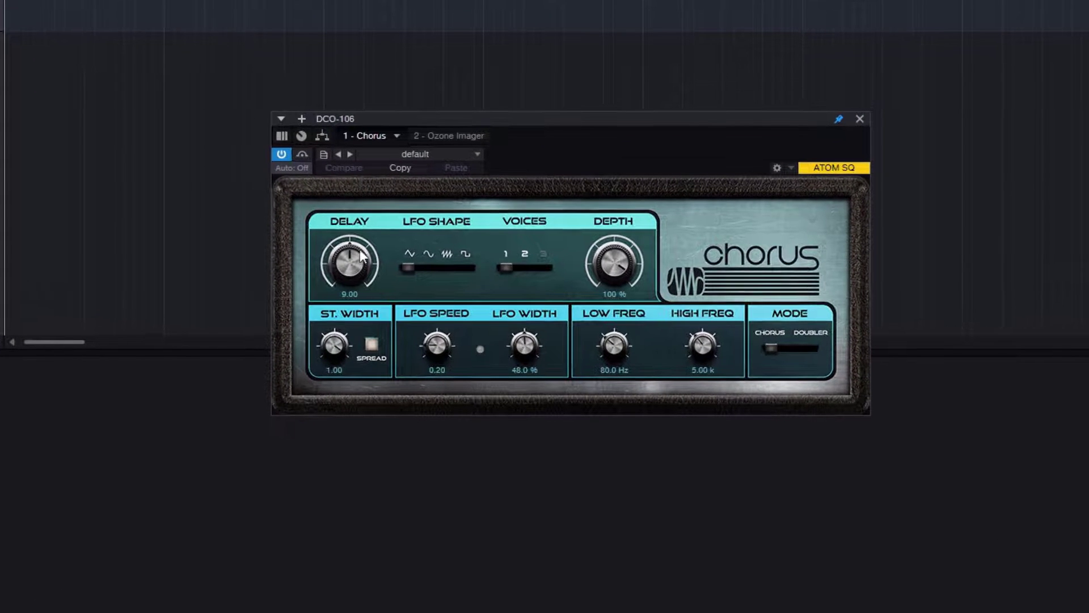
# - Sweep the Chorus delay between 3.00 and higher values such as 13.86 to hear its effect with one voice
pyautogui.moveTo(363, 255)
pyautogui.moveTo(353, 263); pyautogui.dragTo(349, 350)
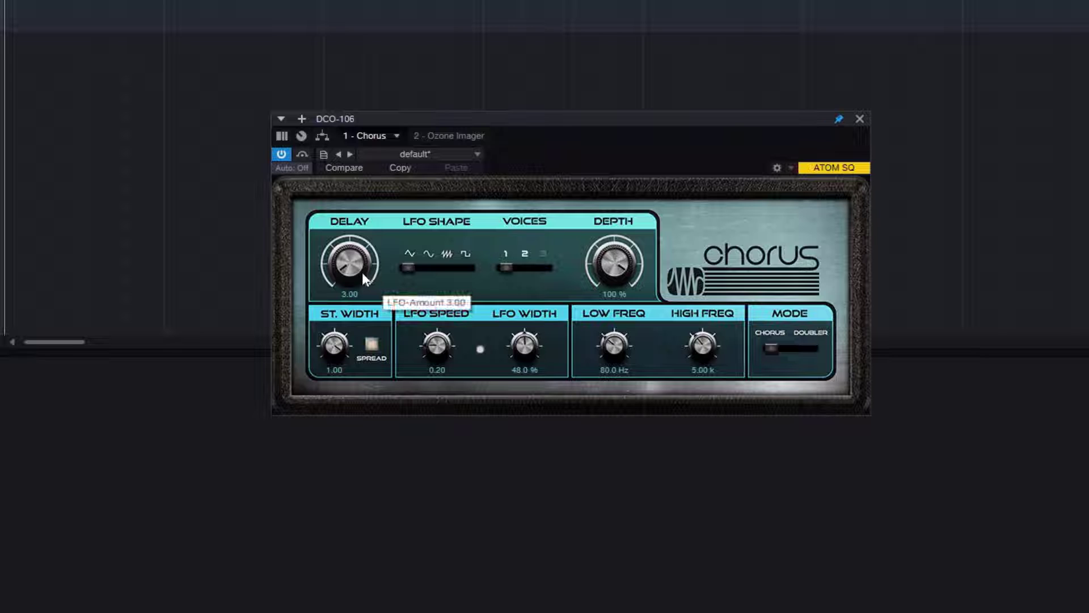
pyautogui.moveTo(356, 267); pyautogui.dragTo(382, 162)
pyautogui.moveTo(355, 267); pyautogui.dragTo(357, 258)
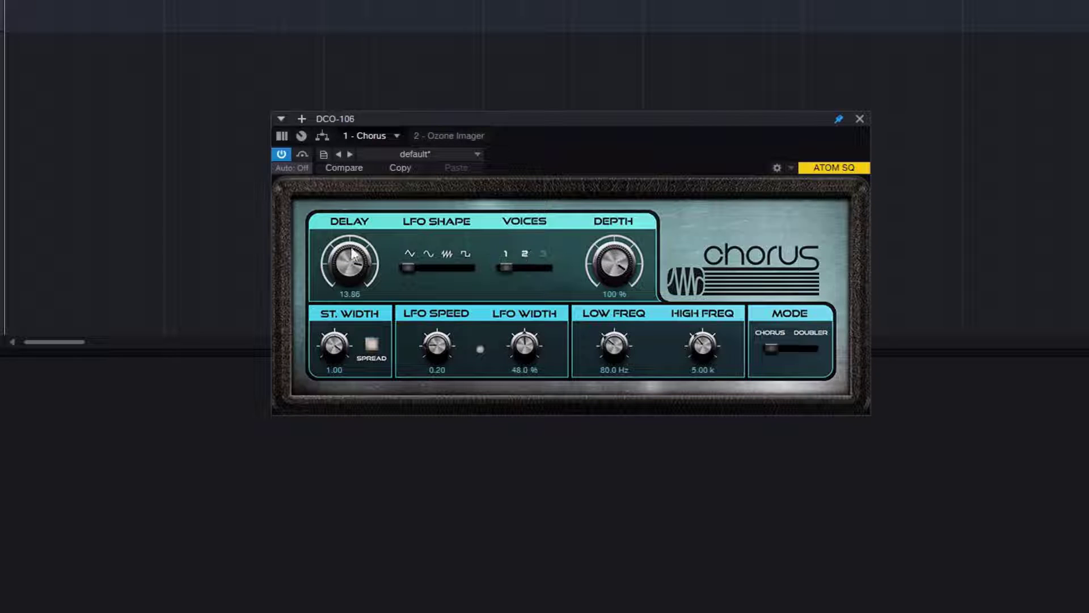
pyautogui.moveTo(358, 267); pyautogui.dragTo(343, 508)
pyautogui.moveTo(343, 272); pyautogui.dragTo(359, 41)
pyautogui.moveTo(352, 258); pyautogui.dragTo(360, 292)
# - Set the Chorus to 2 voices, comparing it with 1 voice and with delays from 3.00 upward
pyautogui.click(525, 266)
pyautogui.moveTo(363, 268); pyautogui.dragTo(363, 386)
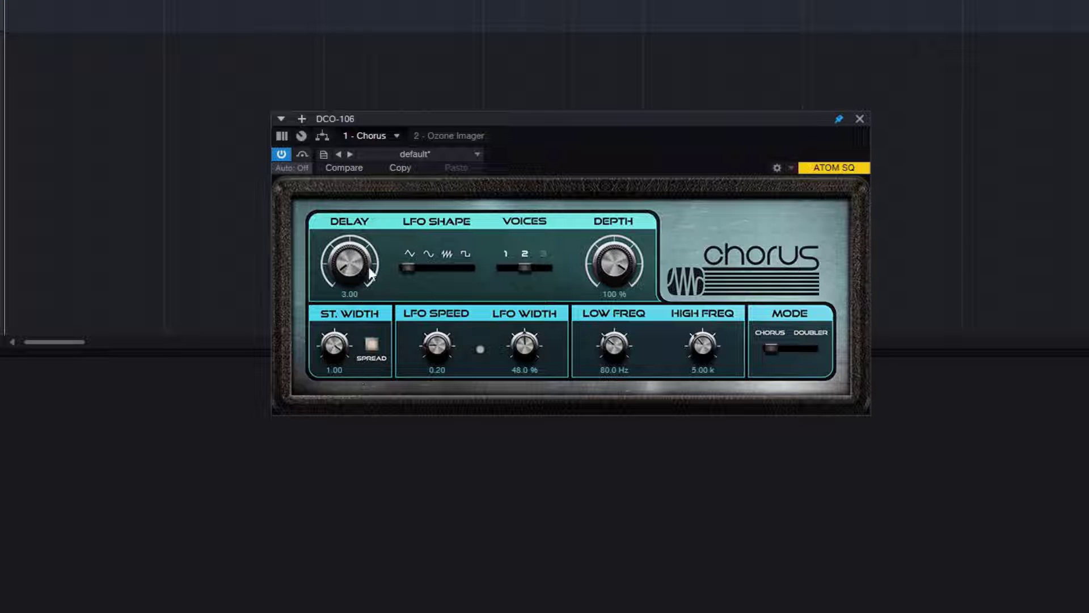
pyautogui.moveTo(370, 275); pyautogui.dragTo(372, 156)
pyautogui.click(509, 266)
pyautogui.click(524, 266)
pyautogui.moveTo(349, 274); pyautogui.dragTo(363, 312)
pyautogui.moveTo(350, 275)
pyautogui.mouseDown()
pyautogui.moveTo(359, 230)
pyautogui.moveTo(356, 292)
pyautogui.mouseUp()
# - Vary the effect depth and bring it to 100 %, and set the Chorus delay to 11.40
pyautogui.moveTo(613, 257); pyautogui.dragTo(613, 259)
pyautogui.moveTo(613, 259); pyautogui.dragTo(620, 233)
pyautogui.moveTo(615, 262); pyautogui.dragTo(659, 574)
pyautogui.moveTo(348, 278); pyautogui.dragTo(347, 252)
pyautogui.moveTo(354, 233); pyautogui.dragTo(360, 315)
pyautogui.moveTo(612, 254); pyautogui.dragTo(628, 151)
pyautogui.moveTo(618, 262)
pyautogui.mouseDown()
pyautogui.moveTo(623, 272)
pyautogui.moveTo(615, 248)
pyautogui.mouseUp()
pyautogui.moveTo(628, 319); pyautogui.dragTo(638, 244)
# - Try fast and slow LFO speeds such as 1.12, 5.13, 0.25 and 3.39, ending at about 0.30
pyautogui.moveTo(438, 347); pyautogui.dragTo(441, 296)
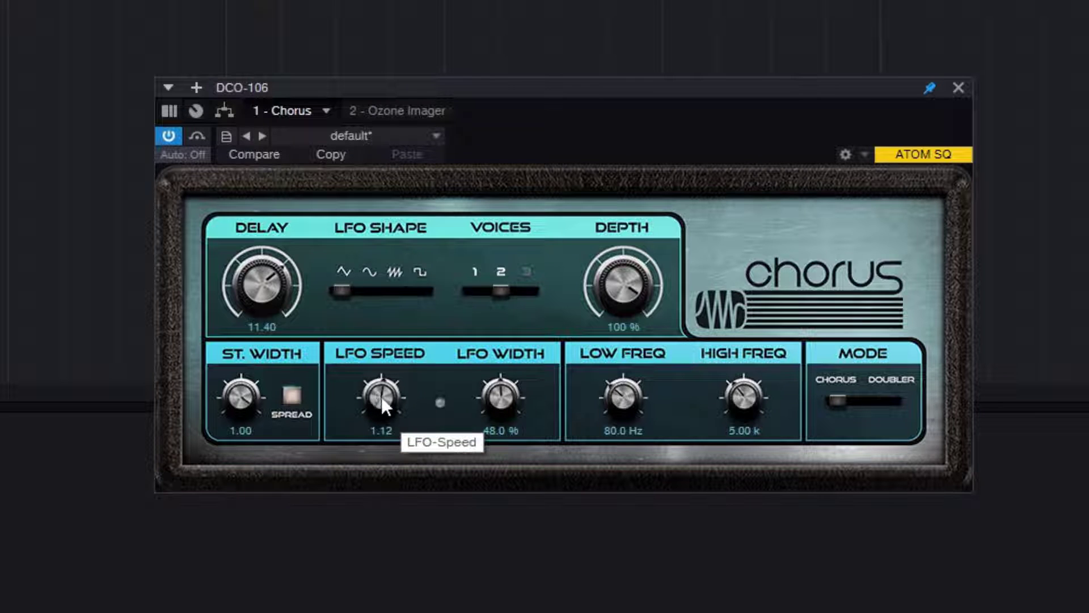
pyautogui.moveTo(381, 396); pyautogui.dragTo(391, 329)
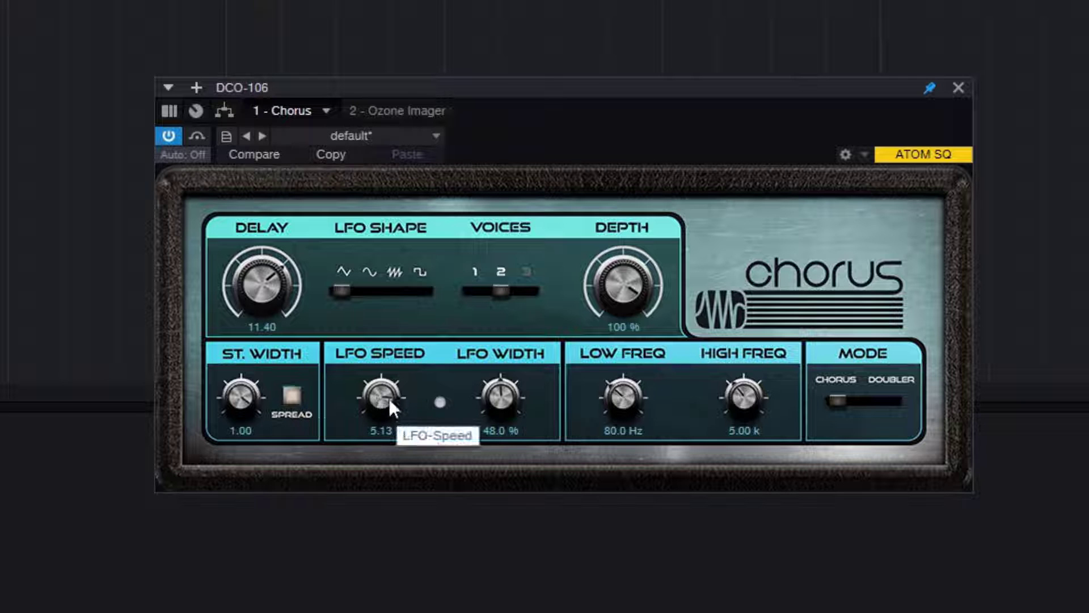
pyautogui.moveTo(382, 398); pyautogui.dragTo(404, 574)
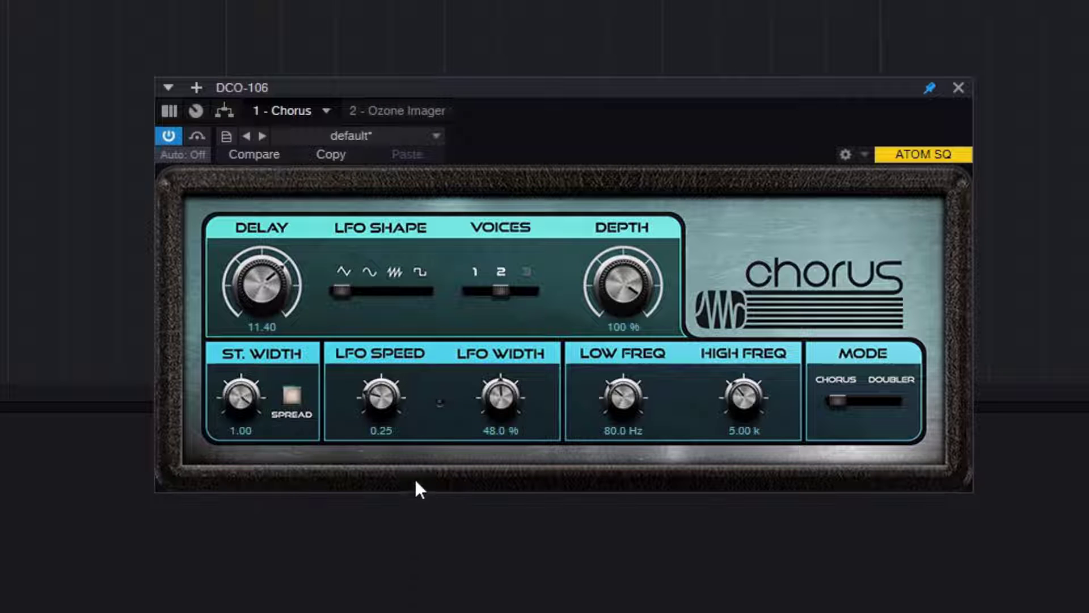
pyautogui.moveTo(394, 421); pyautogui.dragTo(412, 317)
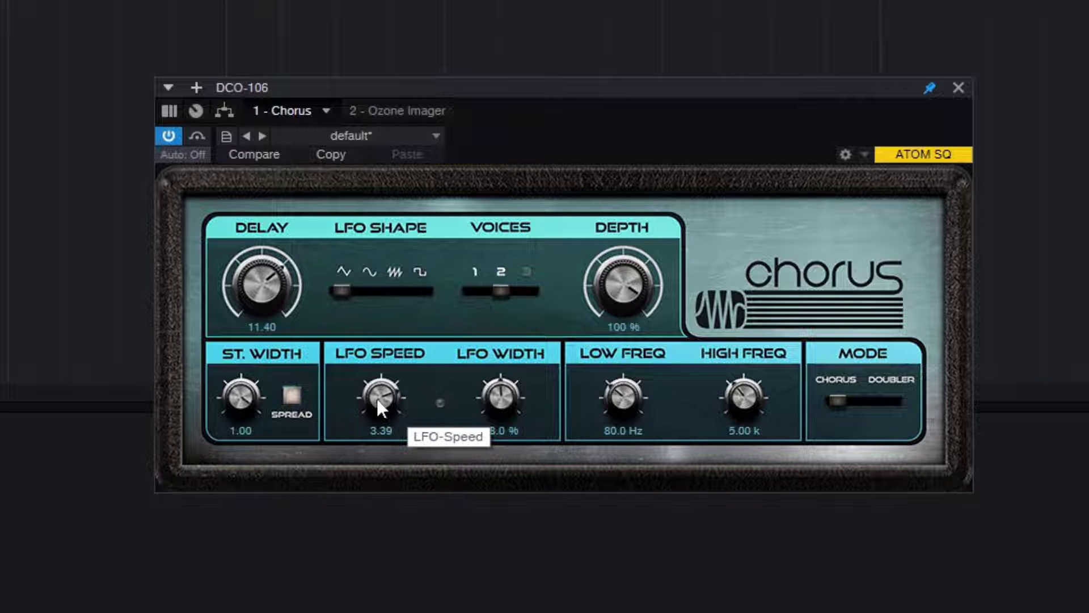
pyautogui.moveTo(376, 398); pyautogui.dragTo(409, 546)
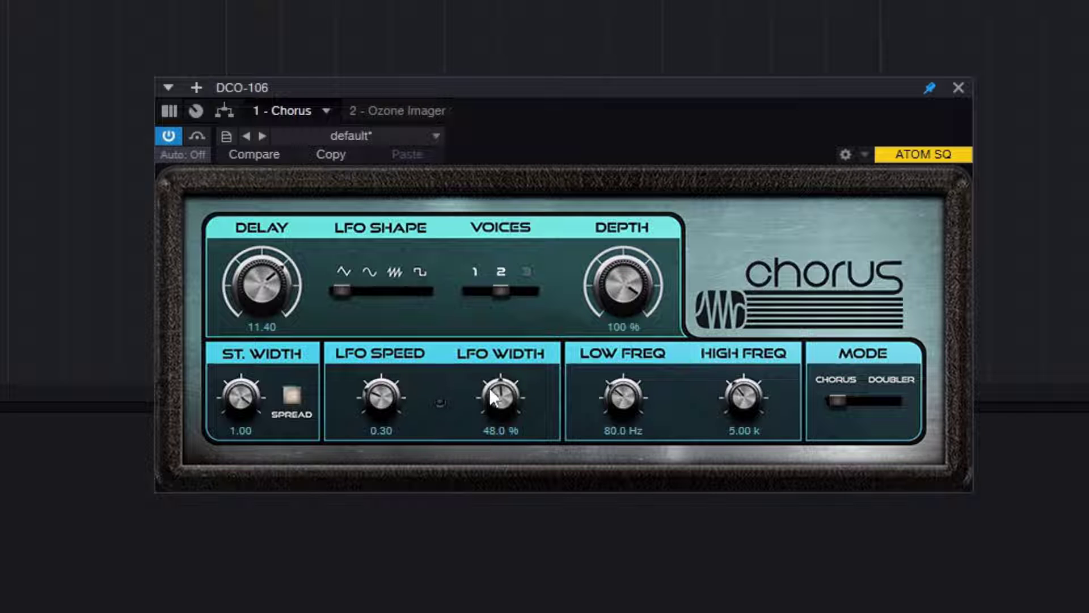
pyautogui.moveTo(376, 406); pyautogui.dragTo(383, 404)
# - Sweep the LFO width down and up to hear how it changes the modulation at a slow LFO speed
pyautogui.moveTo(500, 400); pyautogui.dragTo(509, 482)
pyautogui.moveTo(502, 406); pyautogui.dragTo(525, 532)
pyautogui.moveTo(502, 399); pyautogui.dragTo(508, 312)
pyautogui.moveTo(500, 395); pyautogui.dragTo(510, 321)
pyautogui.moveTo(501, 403); pyautogui.dragTo(557, 471)
# - Adjust the LFO speed and LFO width against each other, ending at speed 1.58 and width 79.5 %
pyautogui.moveTo(381, 399); pyautogui.dragTo(424, 301)
pyautogui.moveTo(499, 401); pyautogui.dragTo(525, 479)
pyautogui.moveTo(409, 414)
pyautogui.mouseDown()
pyautogui.moveTo(400, 442)
pyautogui.moveTo(423, 507)
pyautogui.moveTo(385, 421)
pyautogui.moveTo(400, 423)
pyautogui.mouseUp()
pyautogui.doubleClick(496, 396)
pyautogui.moveTo(389, 397); pyautogui.dragTo(379, 452)
pyautogui.moveTo(390, 396); pyautogui.dragTo(413, 291)
pyautogui.moveTo(499, 384); pyautogui.dragTo(520, 324)
pyautogui.moveTo(386, 396); pyautogui.dragTo(403, 453)
# - Audition the sine, sawtooth and square LFO shapes one after another
pyautogui.click(369, 290)
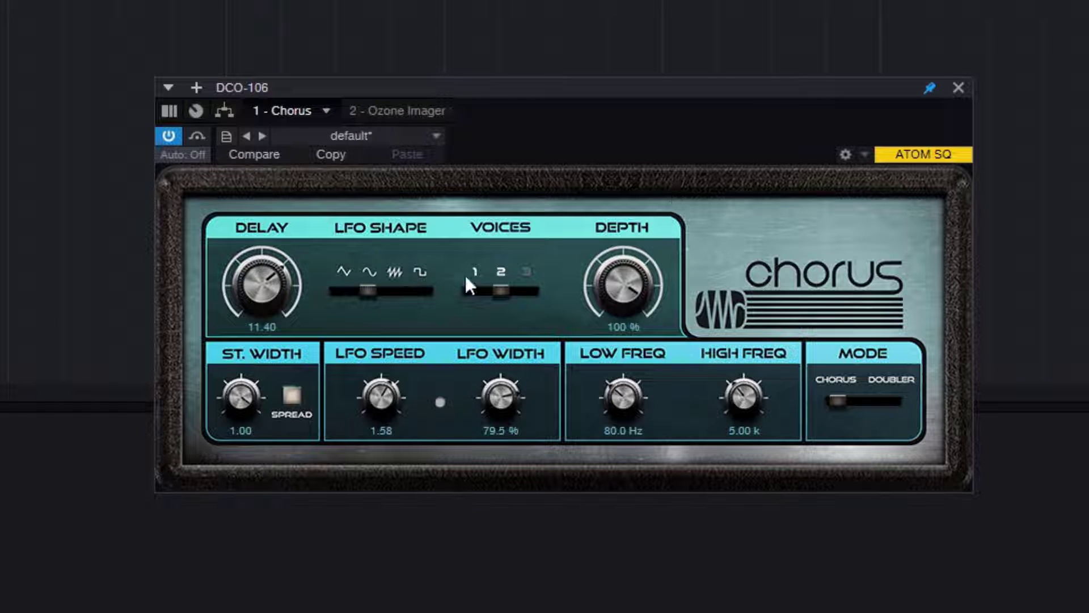
pyautogui.click(394, 292)
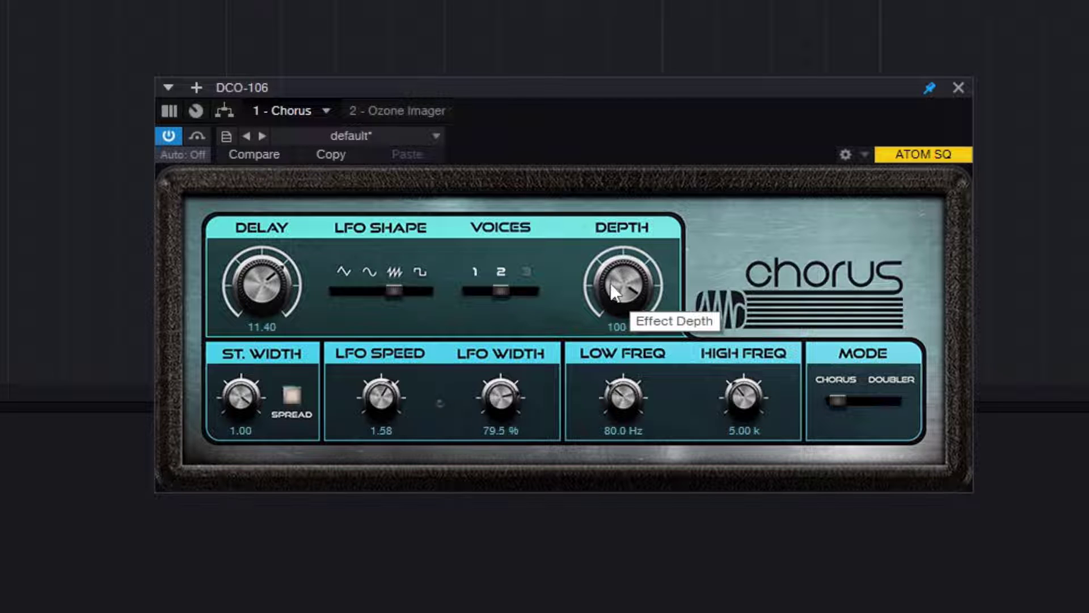
pyautogui.click(425, 293)
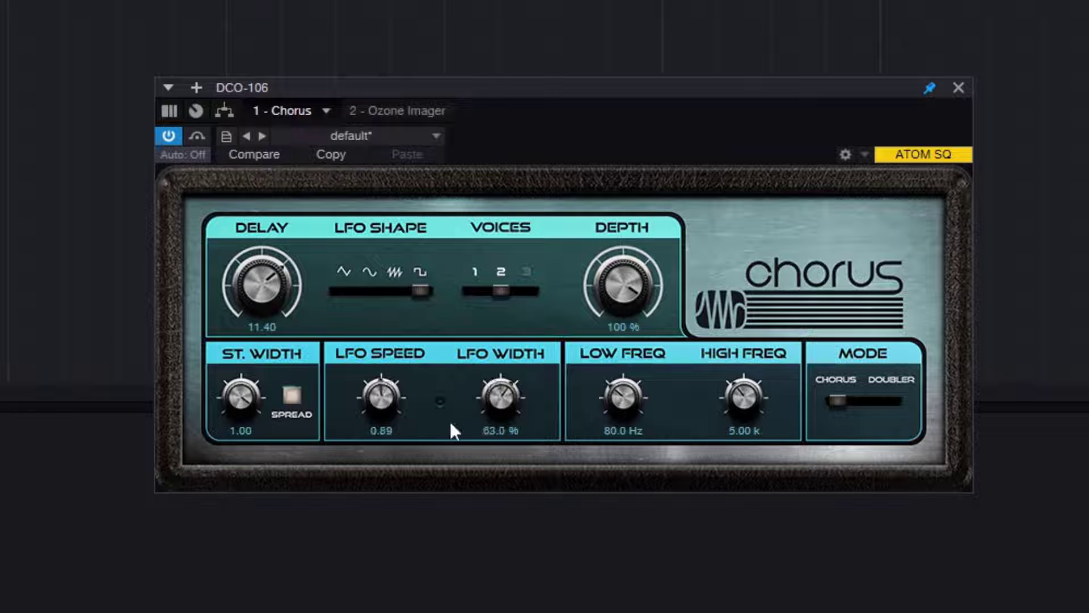
# - Set the LFO speed to 0.52 and the LFO width to 86.5 %, with the LFO shape back on triangle
pyautogui.moveTo(386, 410); pyautogui.dragTo(388, 440)
pyautogui.moveTo(493, 423); pyautogui.dragTo(519, 369)
pyautogui.click(374, 292)
pyautogui.click(353, 291)
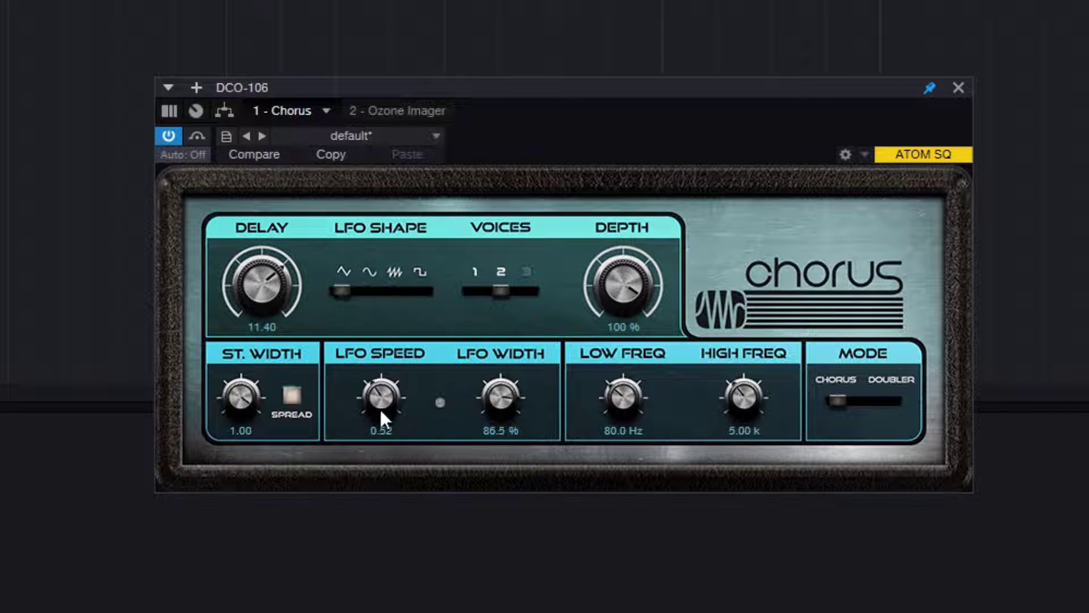
# - Set the LFO speed to 0.30 and the LFO width to 48.5 %
pyautogui.moveTo(380, 410)
pyautogui.mouseDown()
pyautogui.moveTo(383, 391)
pyautogui.moveTo(393, 426)
pyautogui.mouseUp()
pyautogui.moveTo(489, 430); pyautogui.dragTo(499, 495)
pyautogui.moveTo(382, 414); pyautogui.dragTo(390, 436)
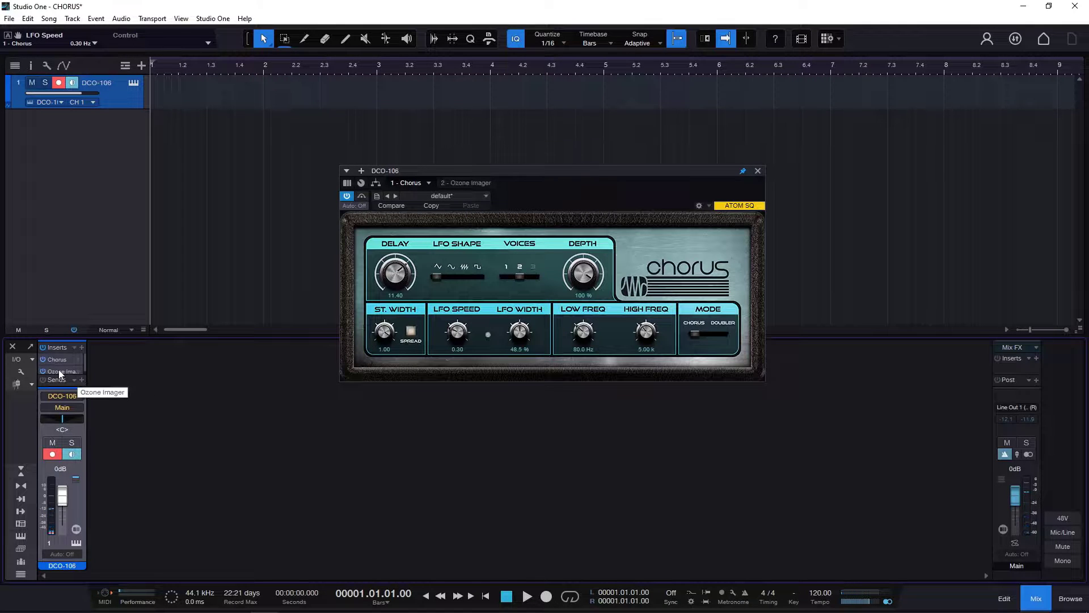
# - Open the Ozone Imager insert and arrange its window beside the Chorus window
pyautogui.click(59, 371)
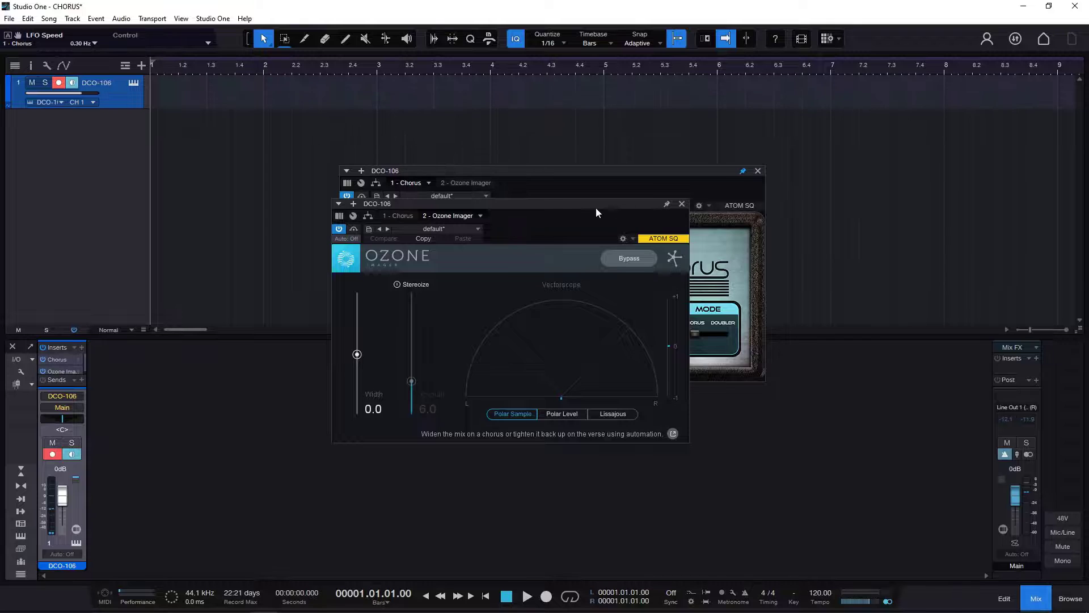
pyautogui.moveTo(596, 208); pyautogui.dragTo(866, 248)
pyautogui.moveTo(676, 181); pyautogui.dragTo(503, 169)
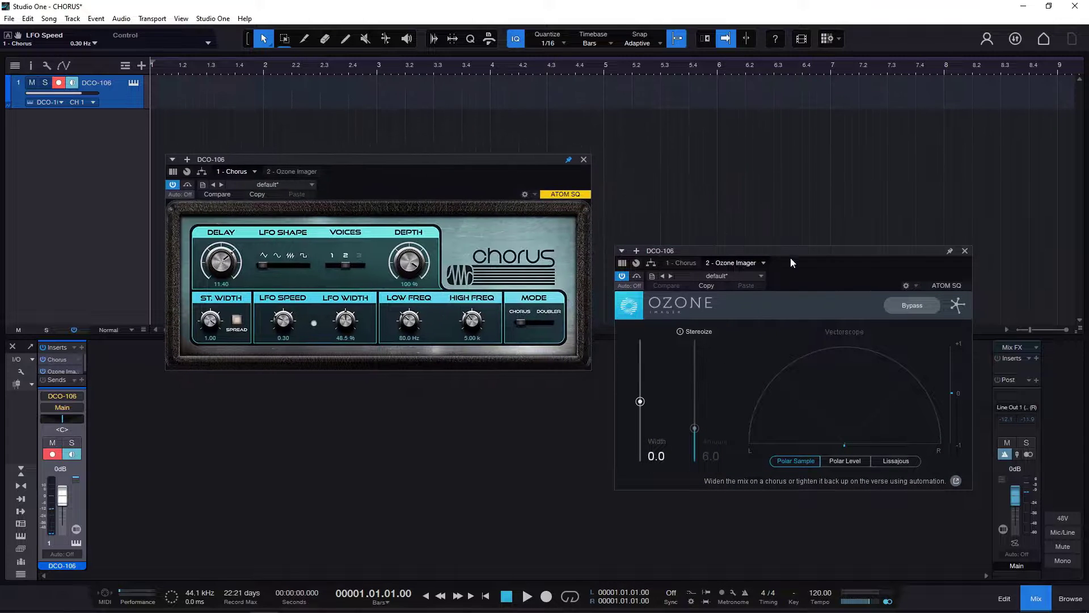
pyautogui.moveTo(787, 250); pyautogui.dragTo(778, 196)
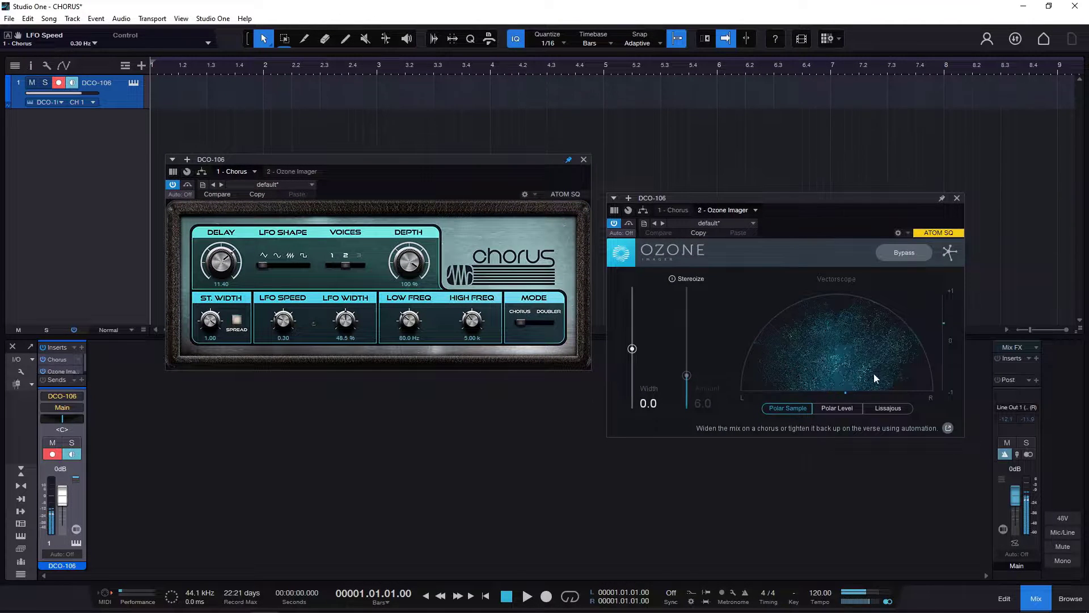
# - Check the DCO-106 instrument, and switch the Chorus insert off and on to compare the stereo image in Ozone Imager
pyautogui.click(135, 84)
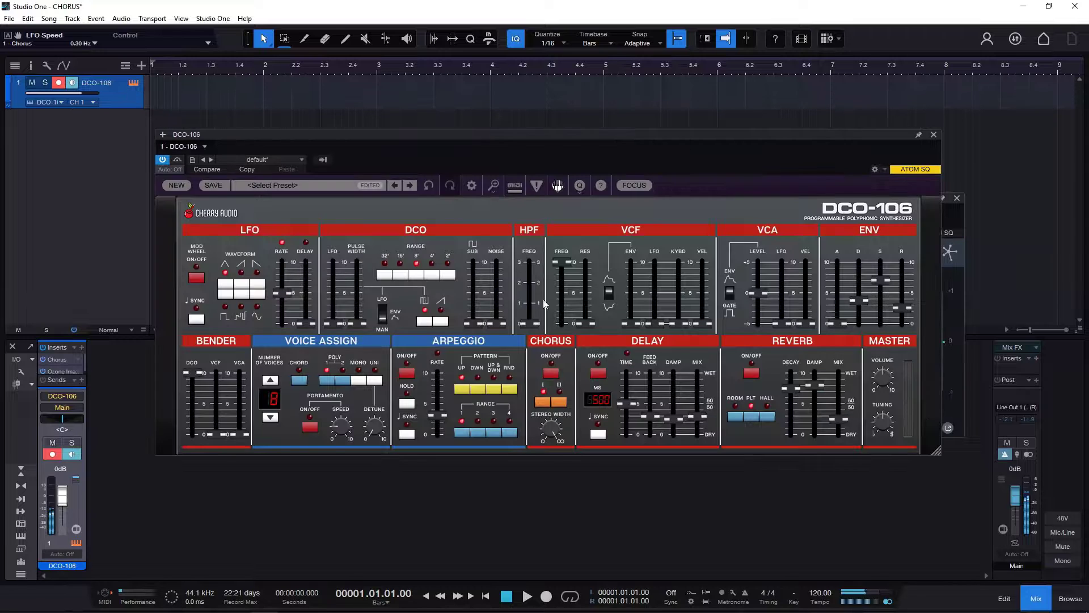
pyautogui.click(934, 134)
pyautogui.click(43, 359)
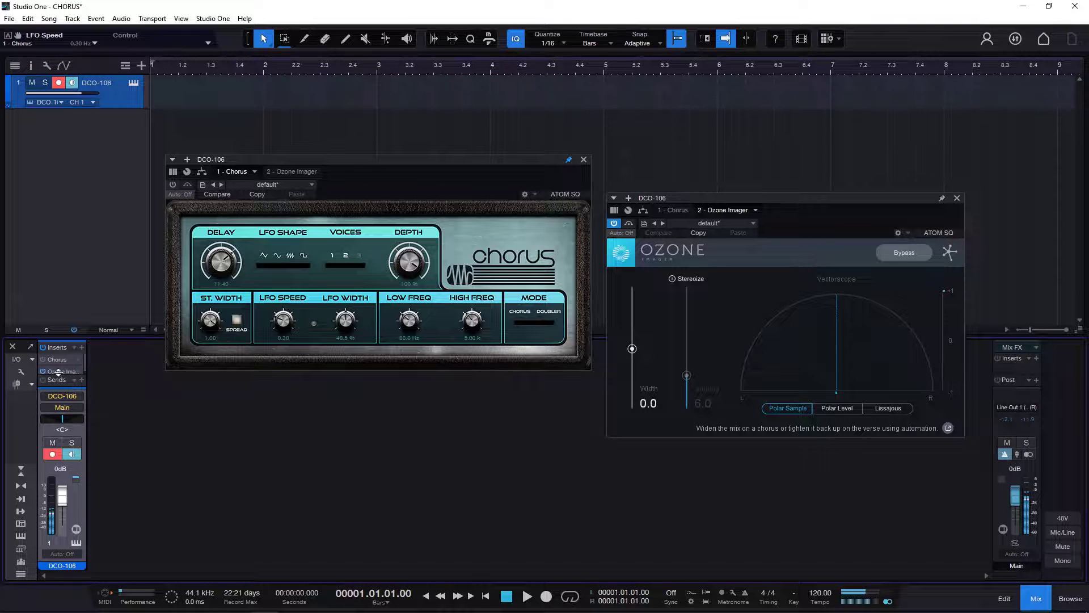
pyautogui.click(43, 359)
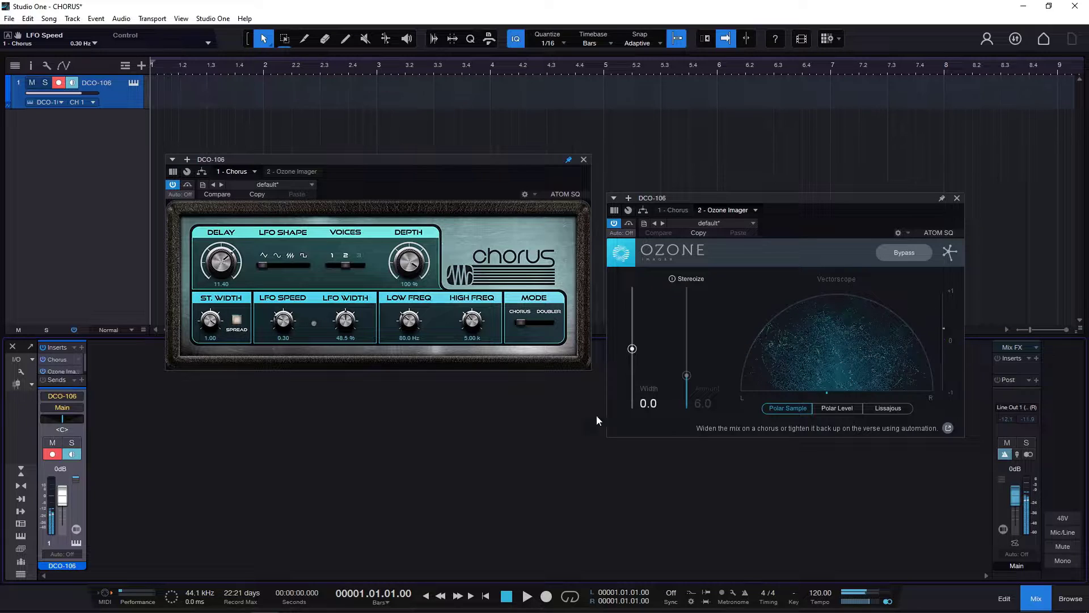
# - Lower the Chorus stereo width to 0.00, trying small values such as 0.02 while watching the vectorscope
pyautogui.moveTo(212, 327); pyautogui.dragTo(222, 369)
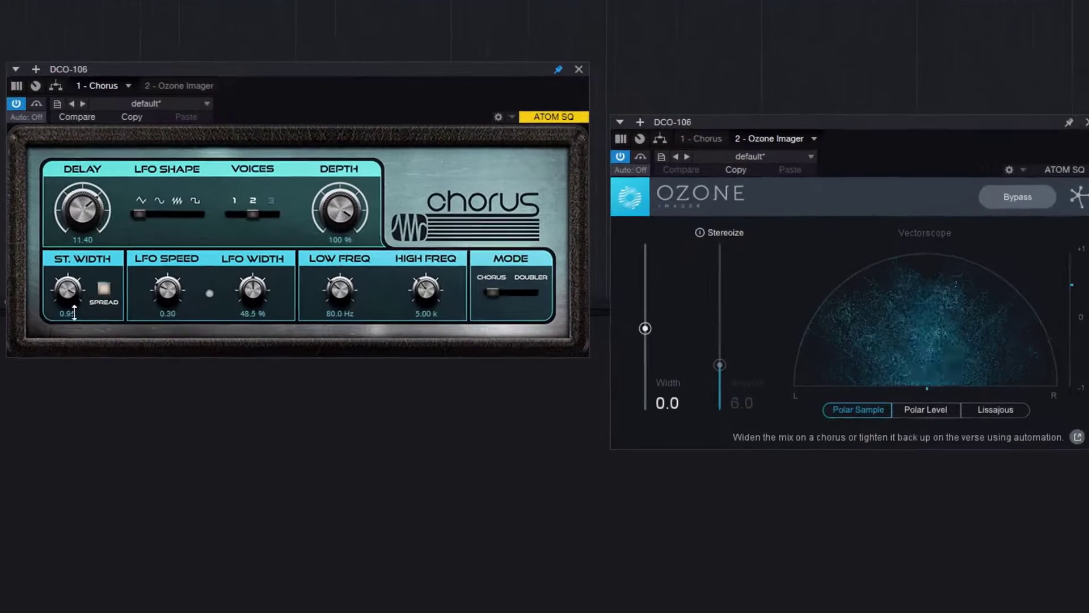
pyautogui.moveTo(70, 356); pyautogui.dragTo(94, 581)
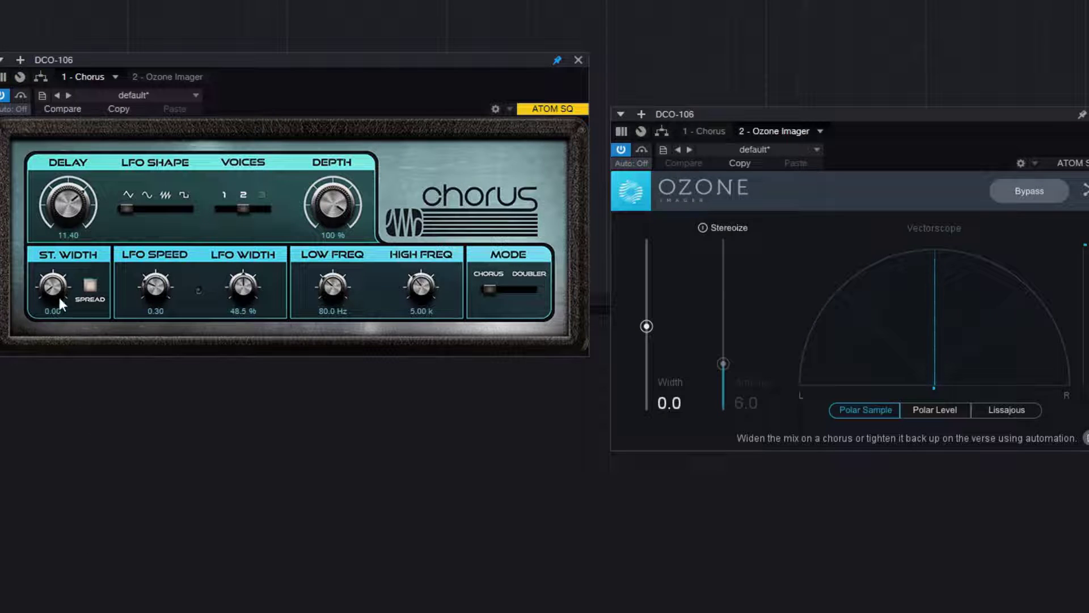
pyautogui.moveTo(59, 297); pyautogui.dragTo(63, 299)
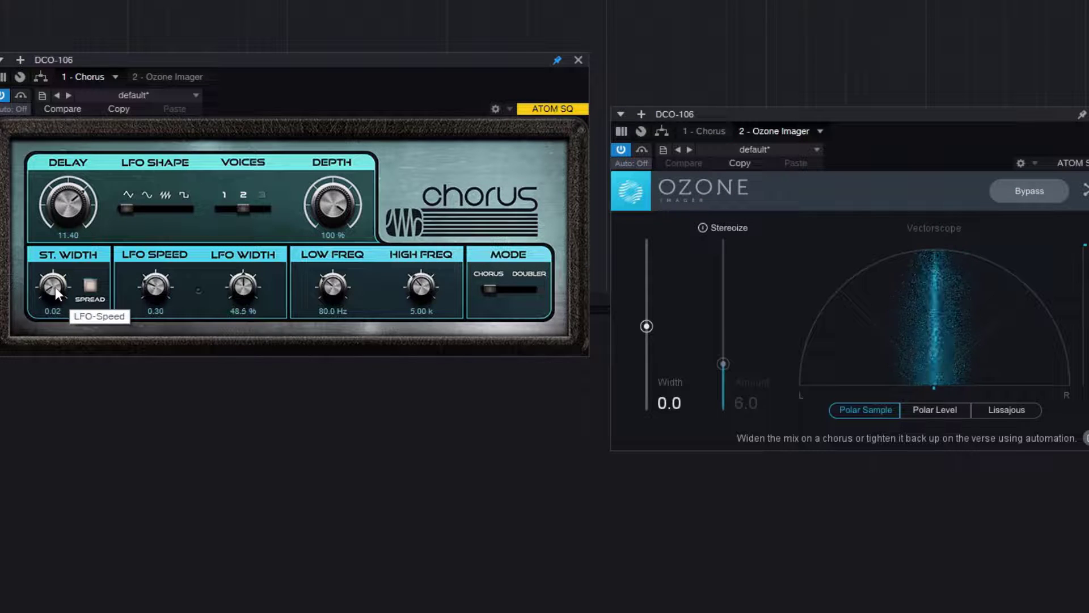
pyautogui.moveTo(55, 287); pyautogui.dragTo(68, 349)
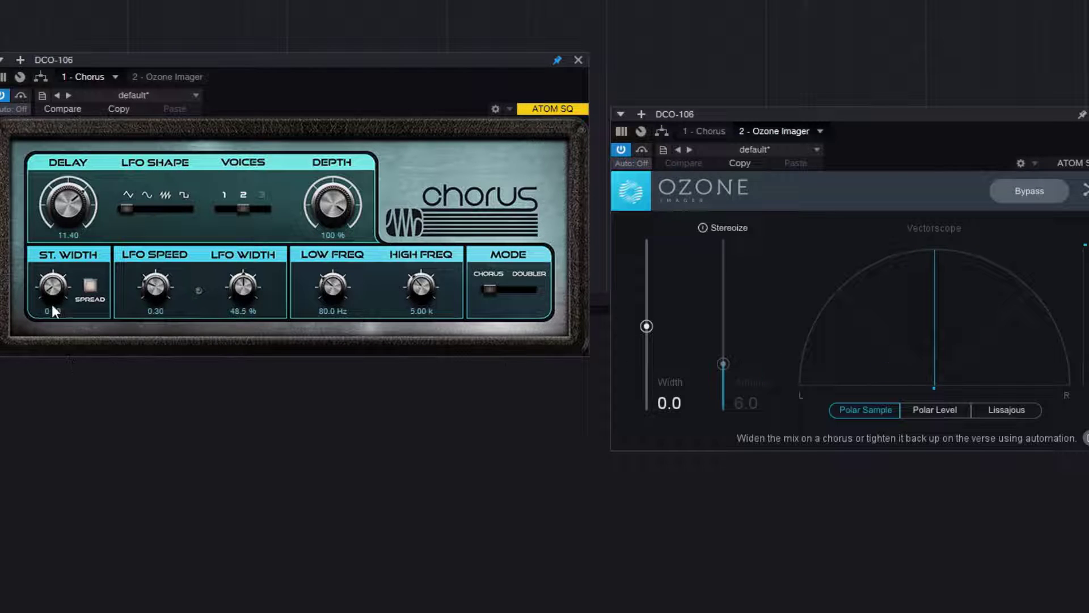
# - Enable Spread in the Chorus and raise the stereo width to 1.00
pyautogui.click(88, 288)
pyautogui.moveTo(52, 288); pyautogui.dragTo(121, 131)
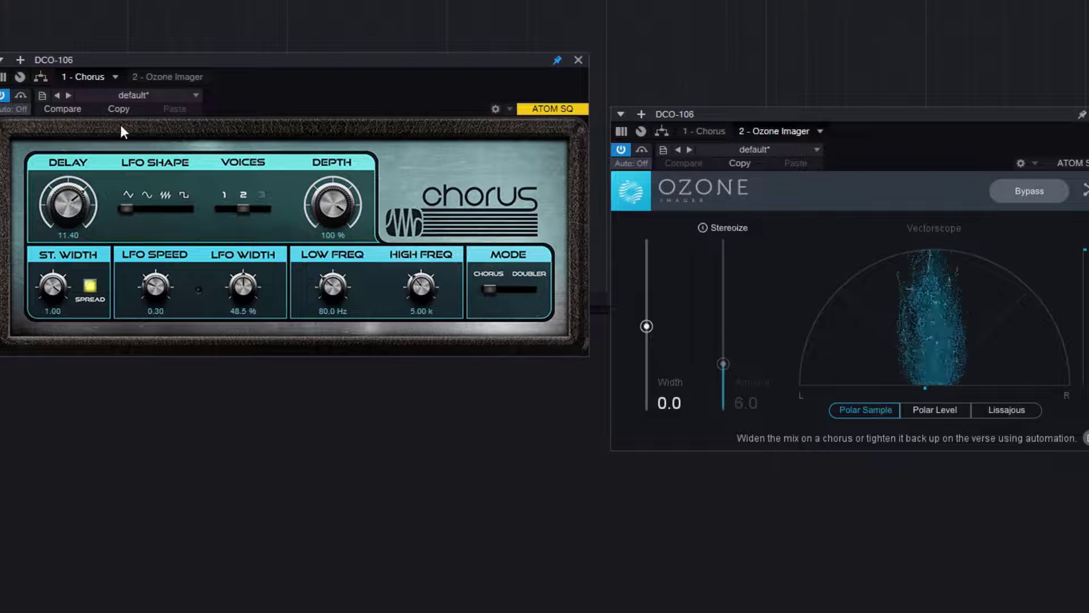
# - Toggle Spread off and on repeatedly to compare the stereo image in the vectorscope, leaving it enabled
pyautogui.click(91, 288)
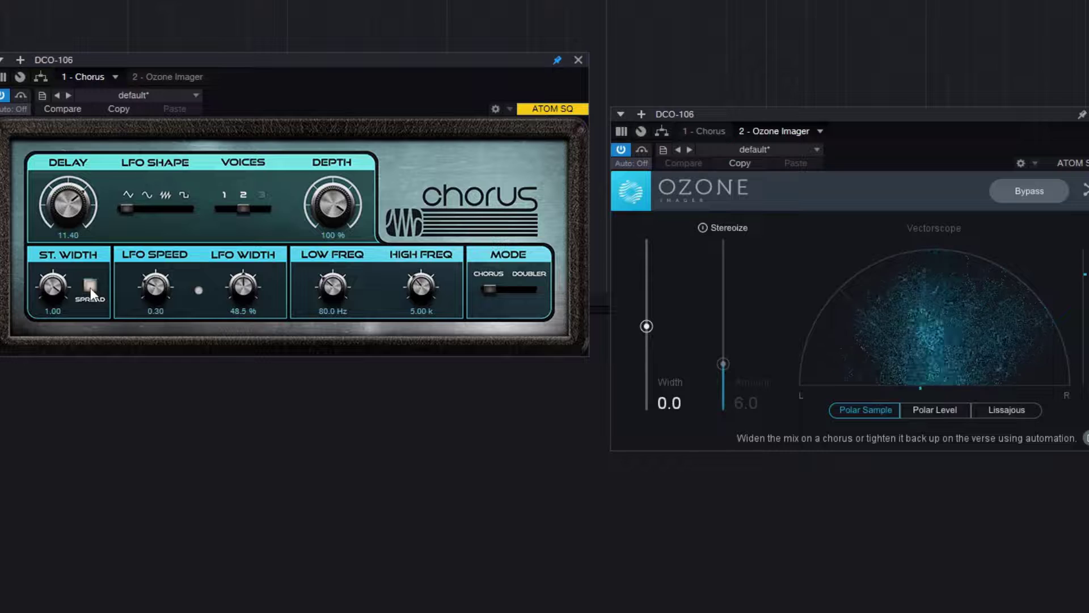
pyautogui.click(92, 288)
pyautogui.click(92, 288)
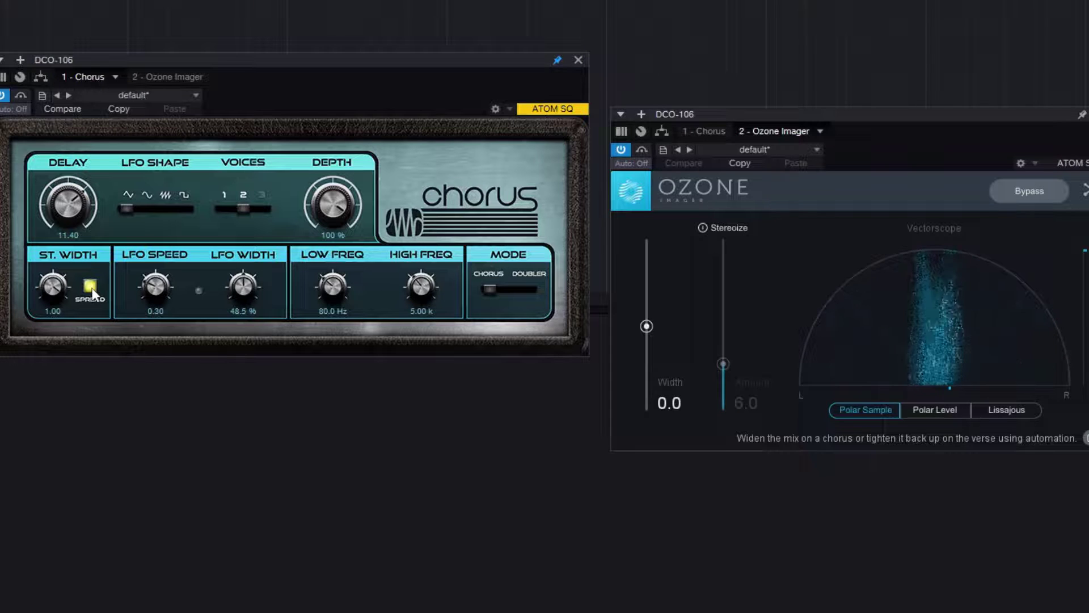
pyautogui.click(93, 288)
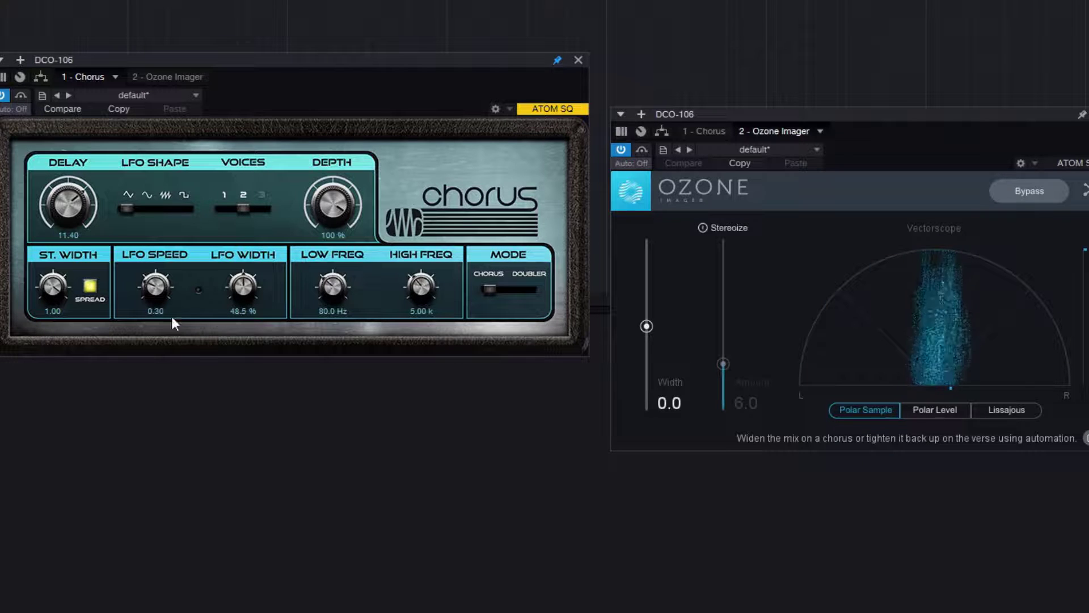
pyautogui.click(92, 286)
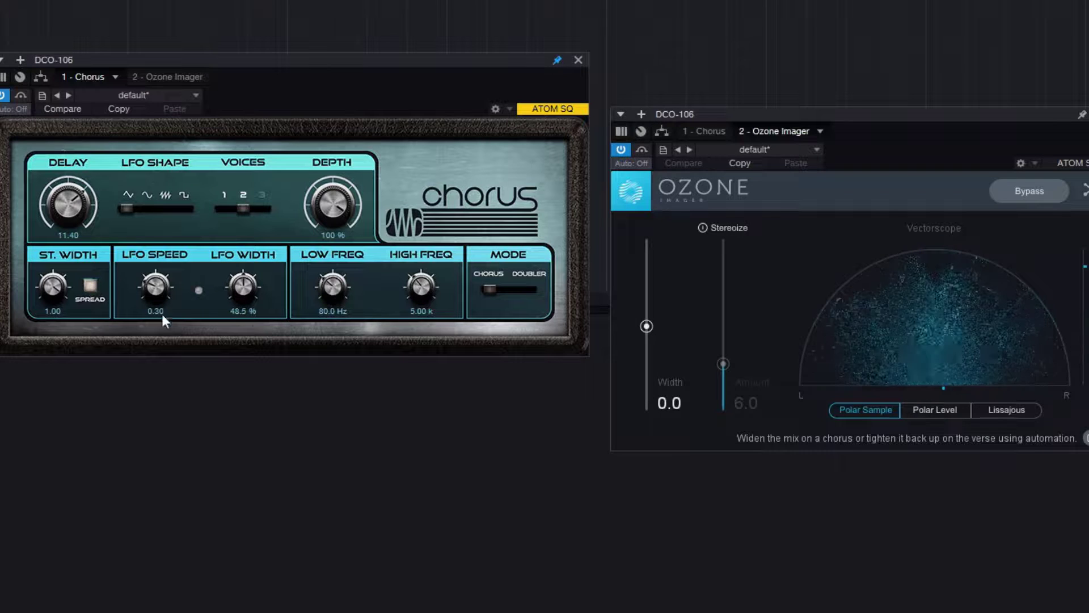
pyautogui.click(95, 286)
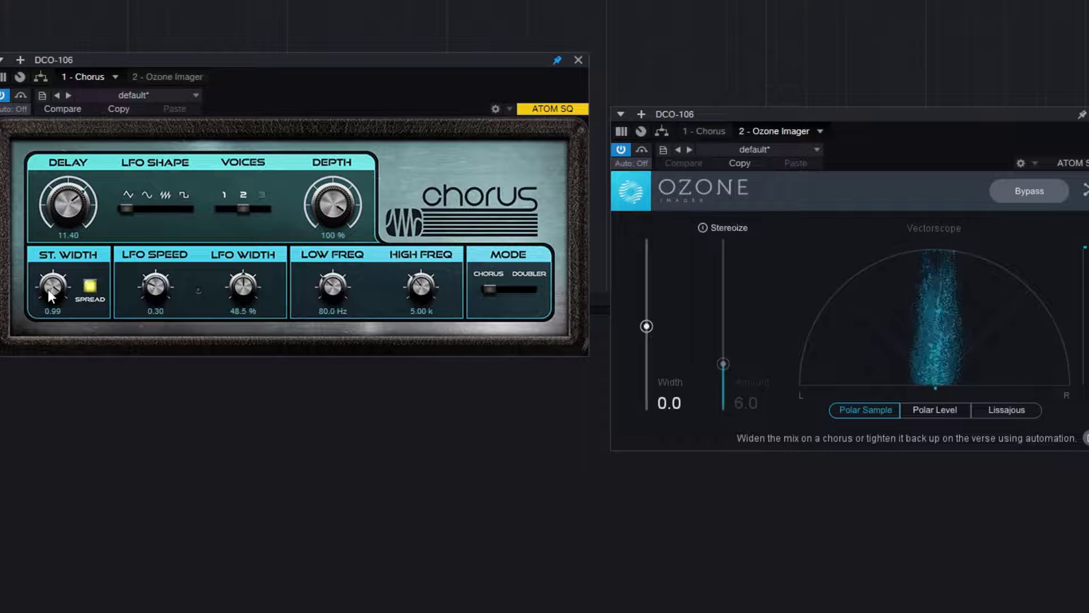
# - Sweep the Chorus stereo width to 0.00 and back to 1.00, and toggle Spread repeatedly to compare the vectorscope image, leaving Spread off
pyautogui.moveTo(47, 288); pyautogui.dragTo(94, 411)
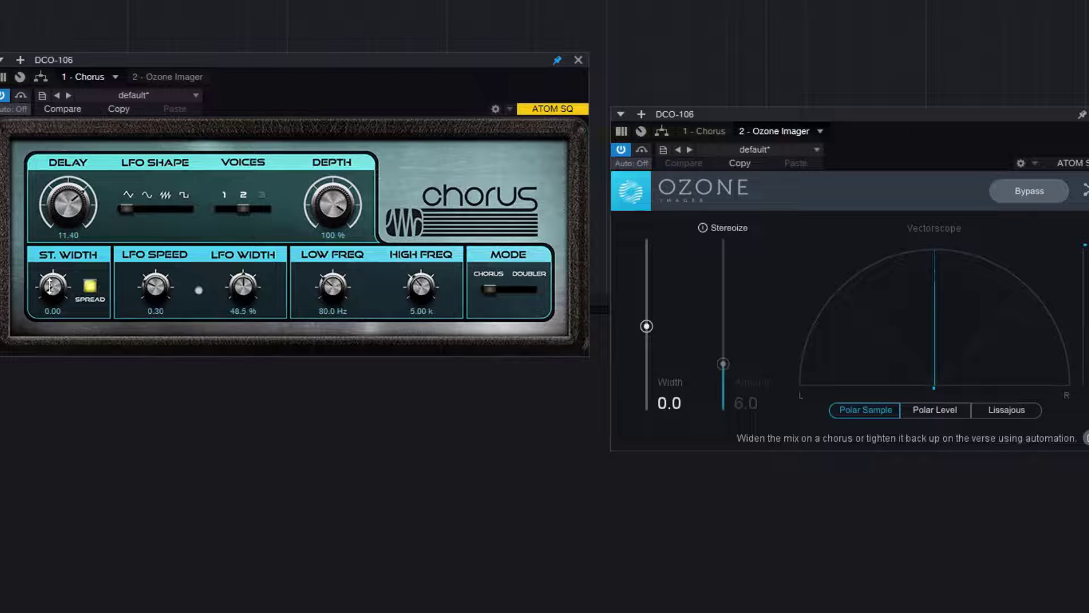
pyautogui.moveTo(51, 286); pyautogui.dragTo(95, 154)
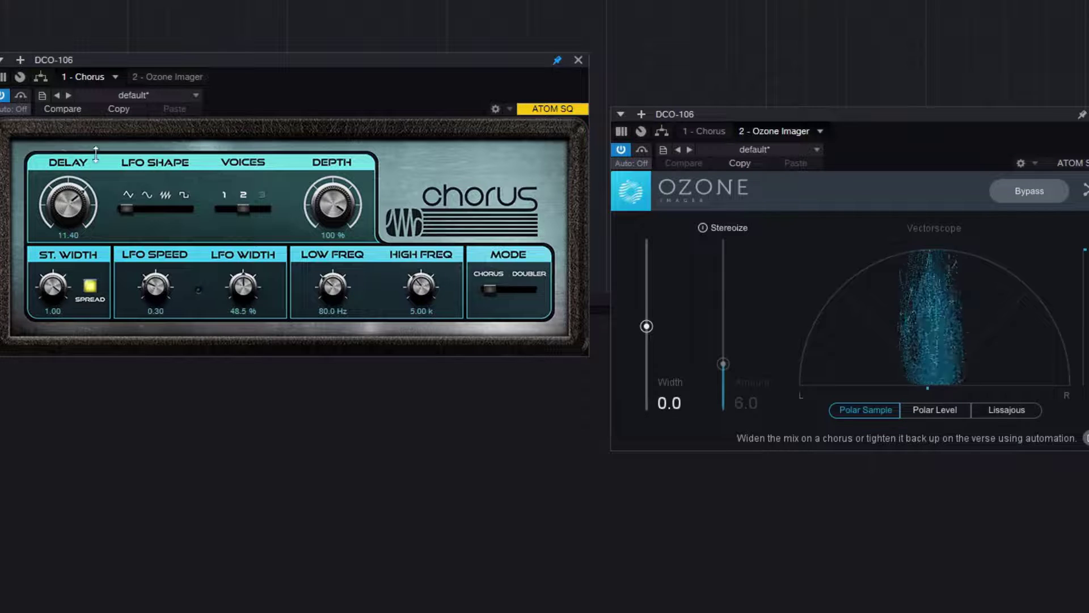
pyautogui.click(94, 287)
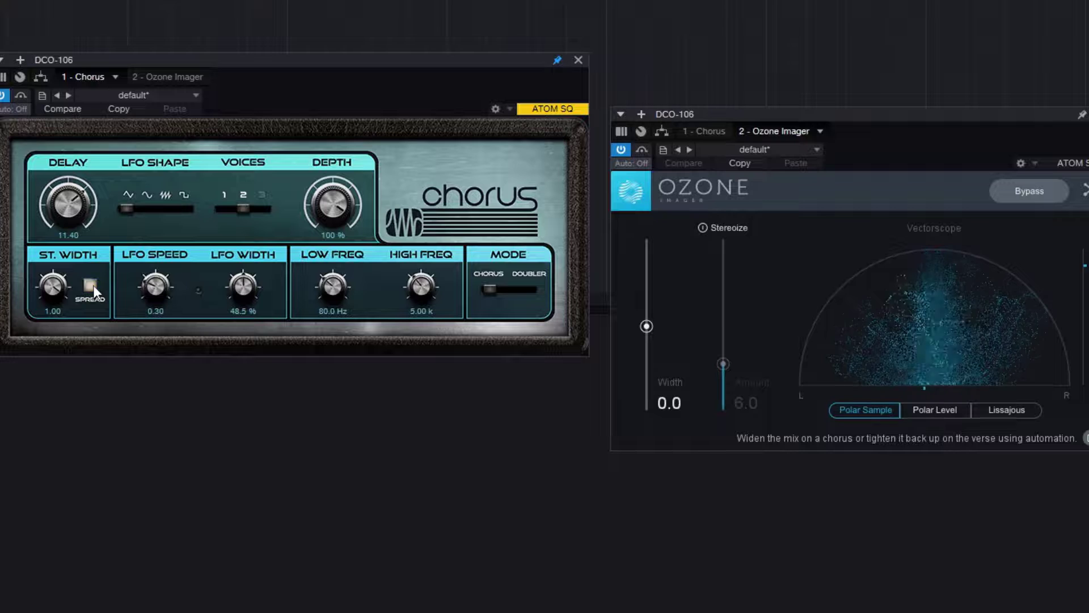
pyautogui.click(90, 287)
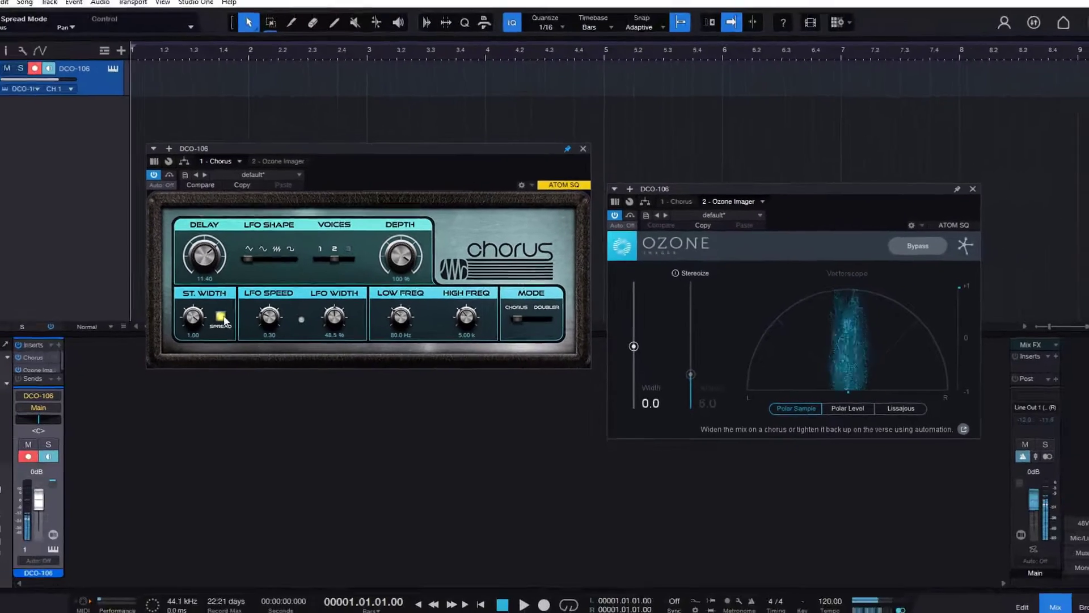
pyautogui.click(89, 285)
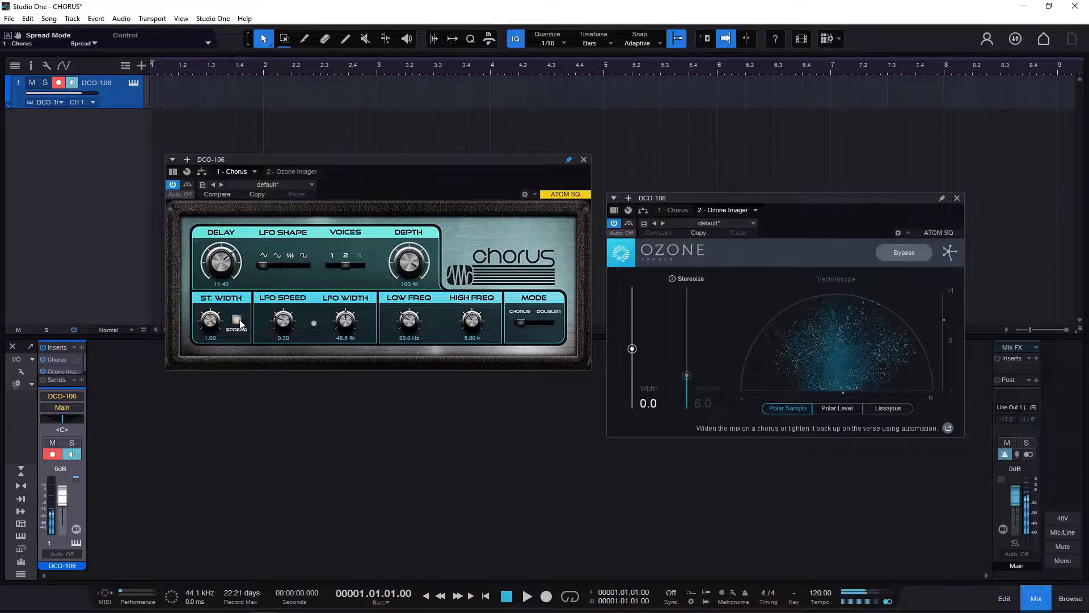
pyautogui.click(238, 321)
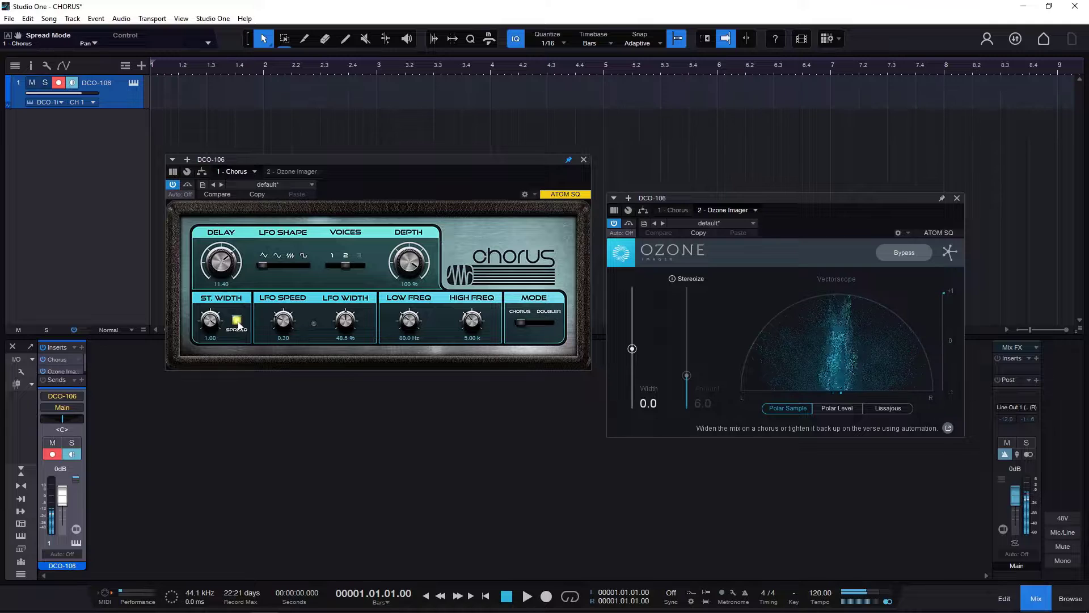
pyautogui.click(238, 322)
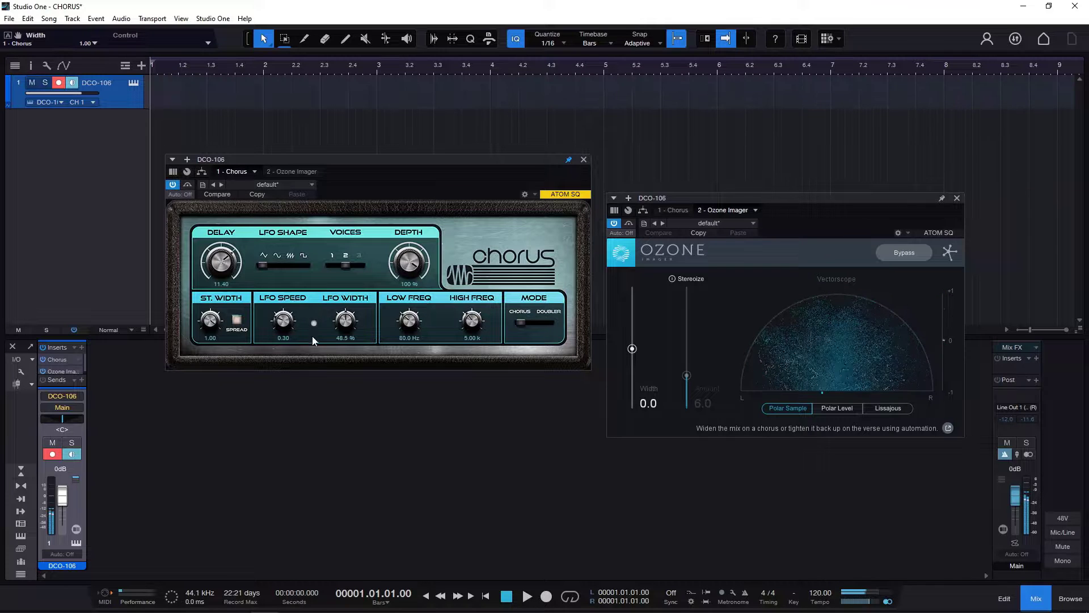
# - Lower the Chorus stereo width to 0.40 and enable Spread
pyautogui.moveTo(209, 321); pyautogui.dragTo(236, 418)
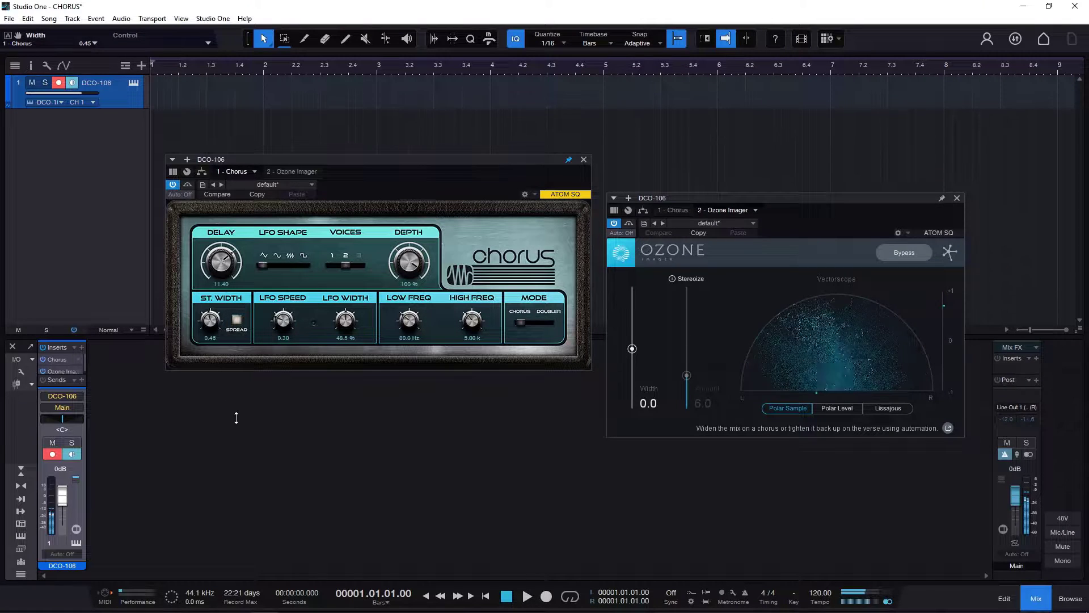
pyautogui.click(237, 320)
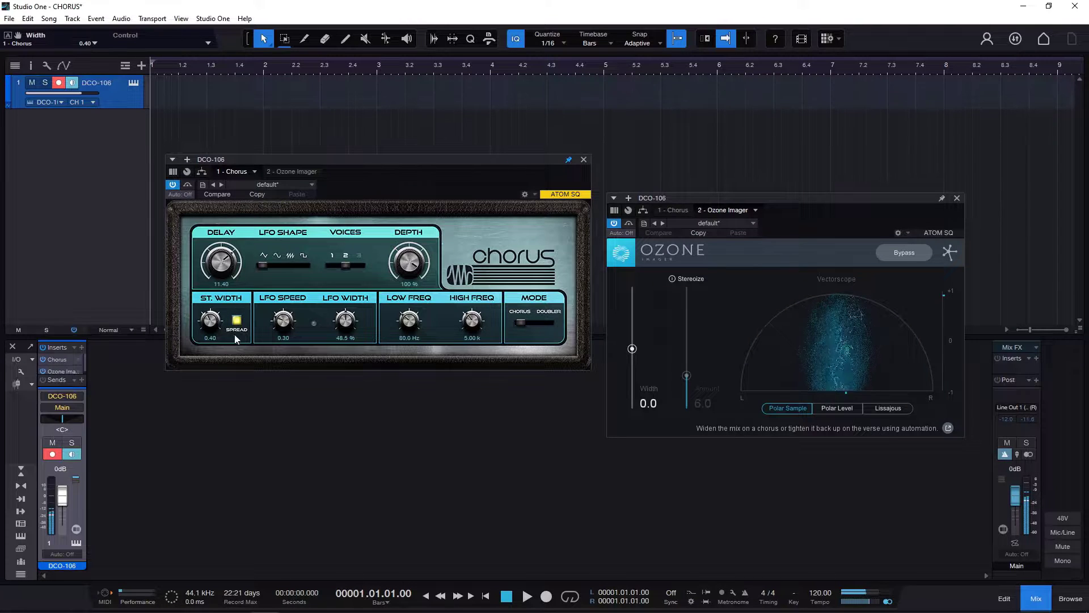
pyautogui.click(461, 211)
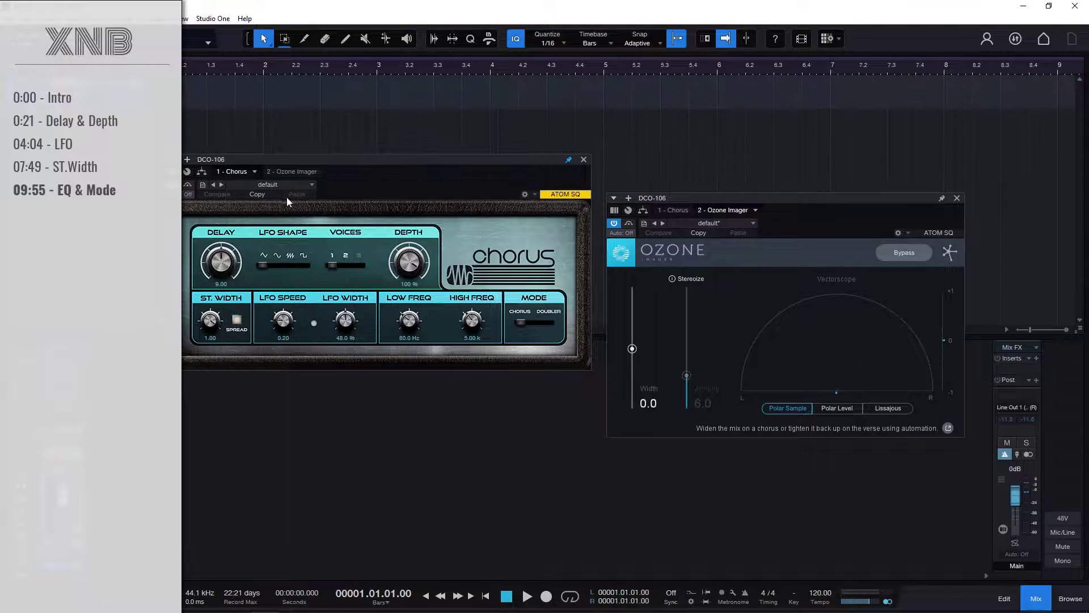
pyautogui.click(284, 184)
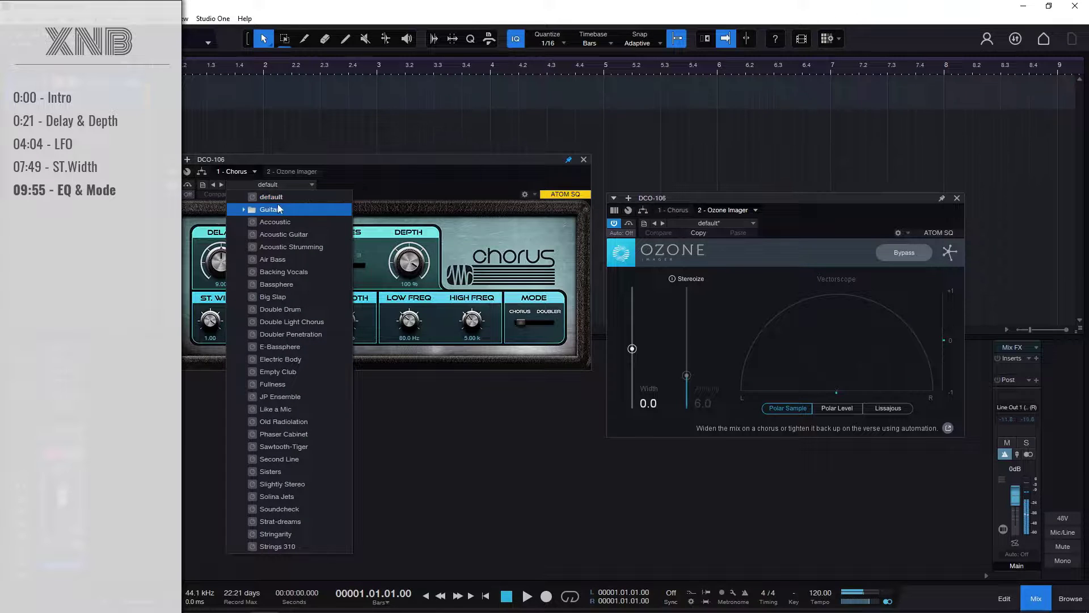
pyautogui.click(431, 216)
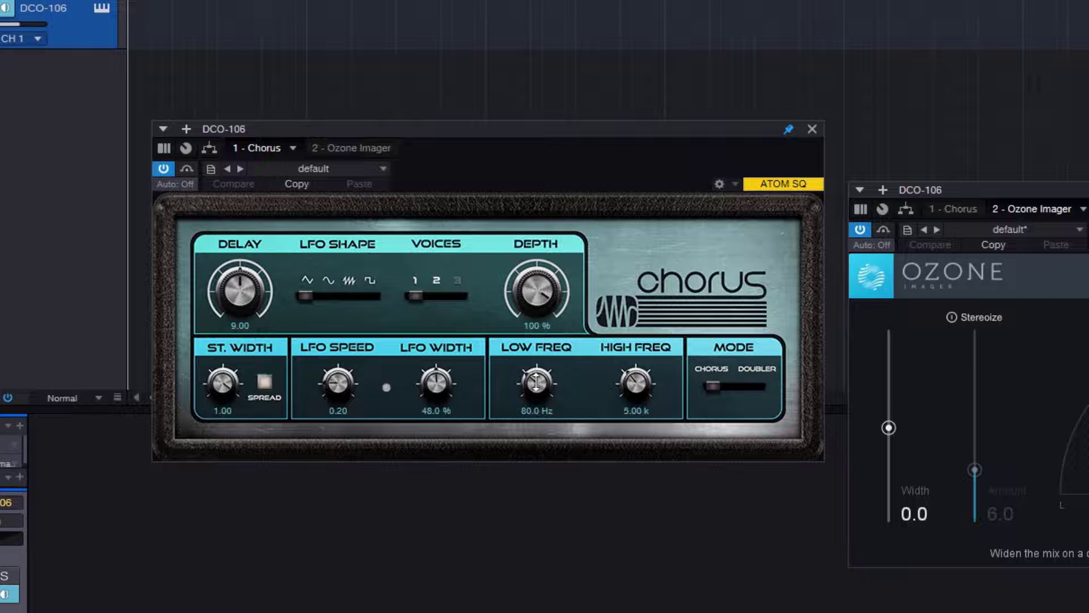
# - Try the Chorus filter range fully open, with Low Freq at 16.0 Hz and High Freq at 20.00 k, and reload the default preset
pyautogui.moveTo(409, 320); pyautogui.dragTo(438, 424)
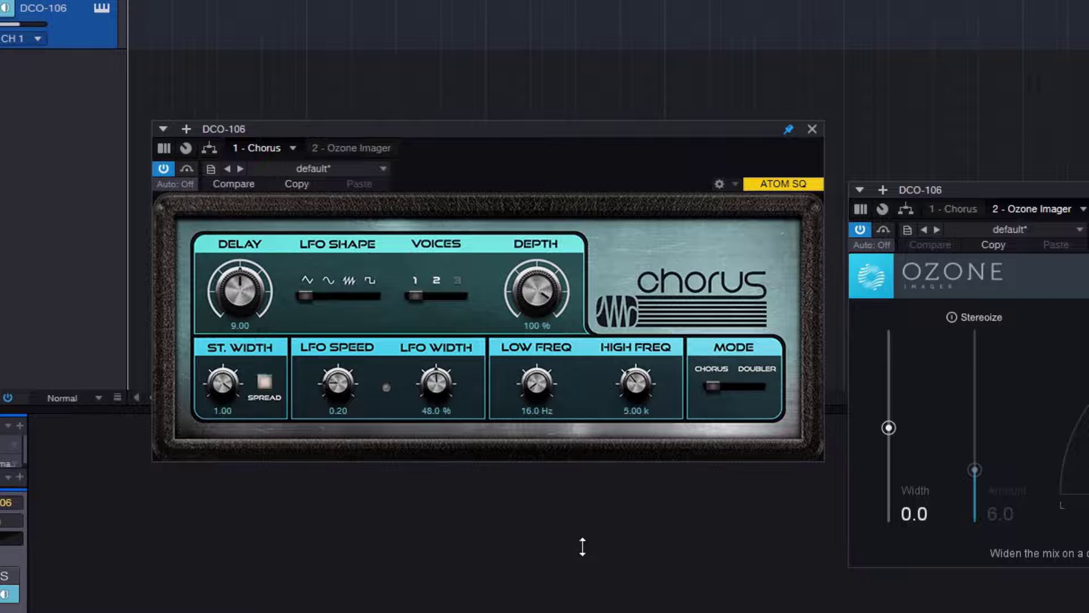
pyautogui.moveTo(633, 400); pyautogui.dragTo(641, 175)
pyautogui.click(313, 168)
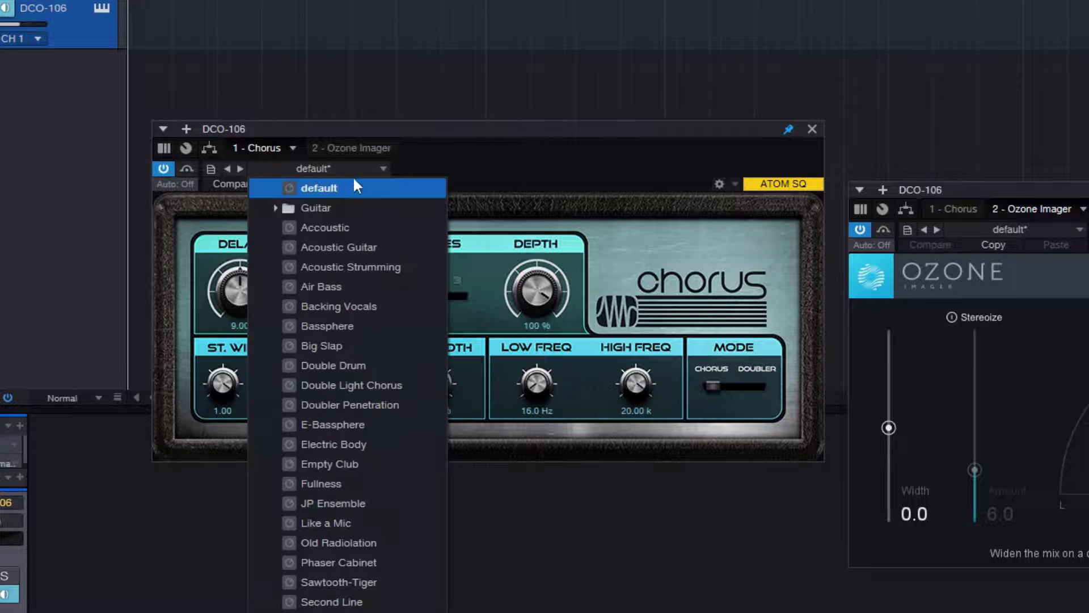
pyautogui.click(325, 189)
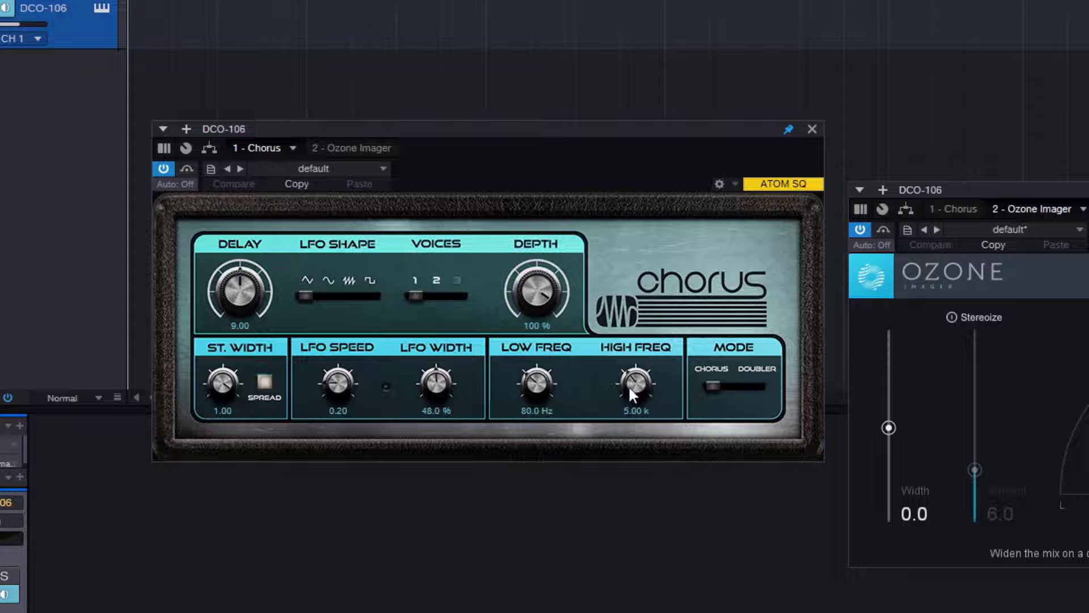
# - Adjust the Chorus filters by ear, trying High Freq at 20.00 k, and settle on Low Freq 126 Hz and High Freq 9.42 k
pyautogui.moveTo(633, 384); pyautogui.dragTo(632, 226)
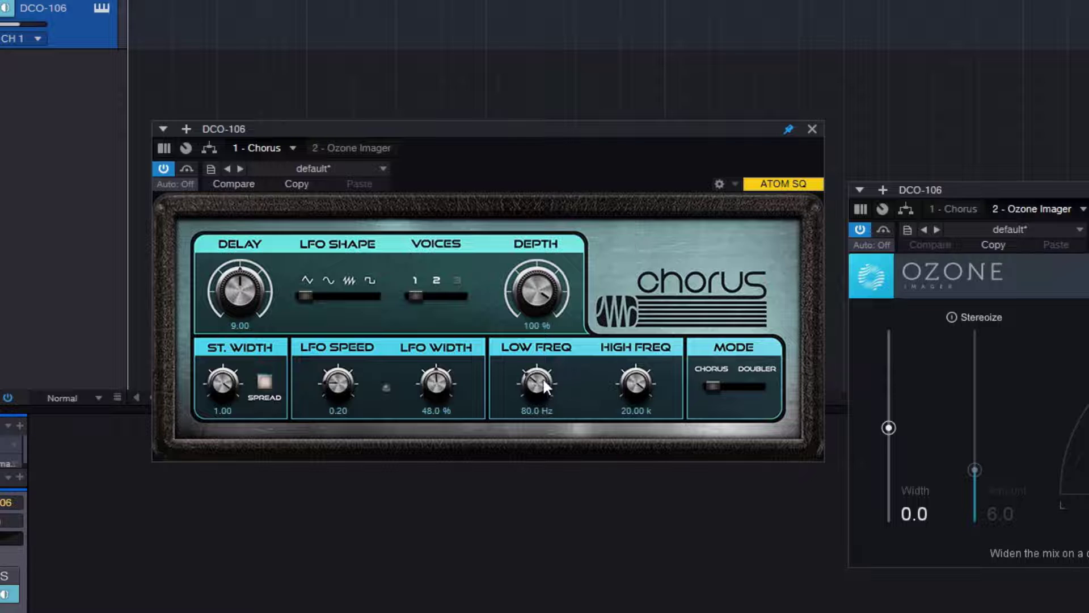
pyautogui.moveTo(540, 378); pyautogui.dragTo(590, 525)
pyautogui.moveTo(534, 383); pyautogui.dragTo(536, 329)
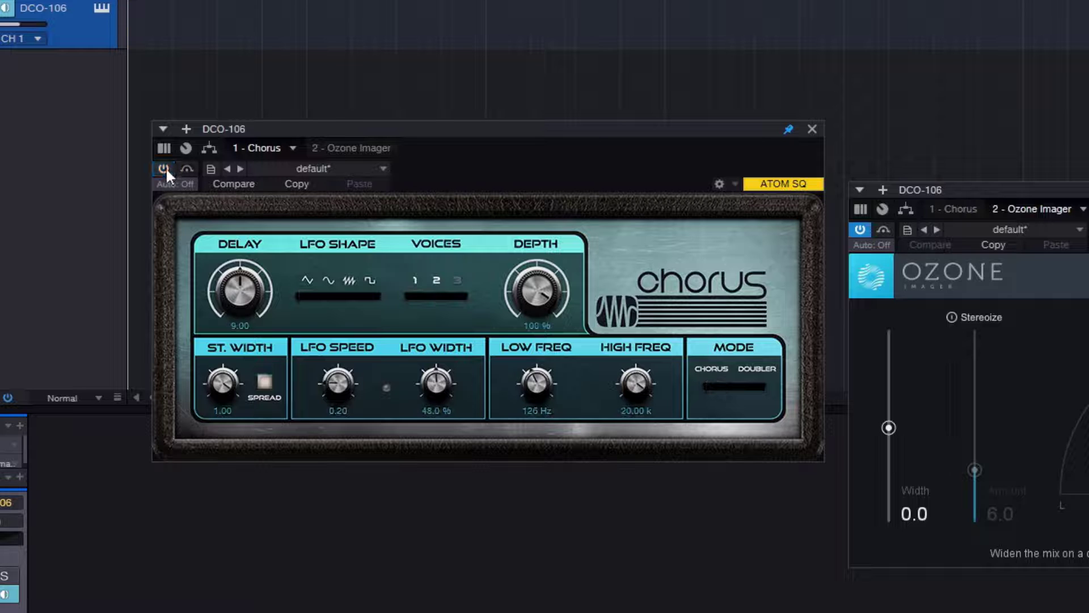
pyautogui.moveTo(640, 388); pyautogui.dragTo(640, 451)
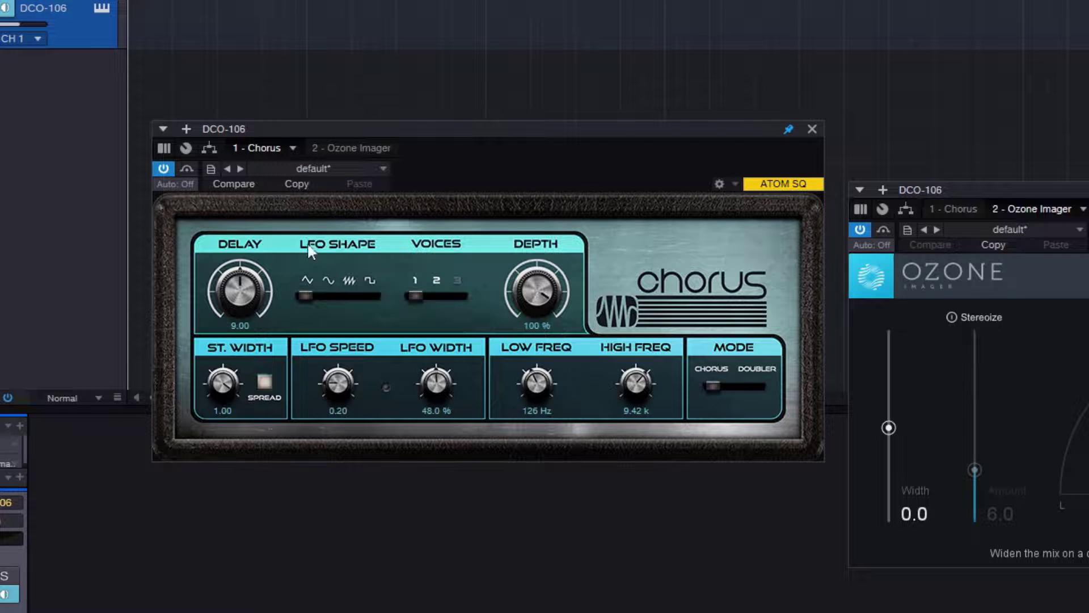
# - Set the Chorus to 2 voices and change its mode to Doubler
pyautogui.click(434, 296)
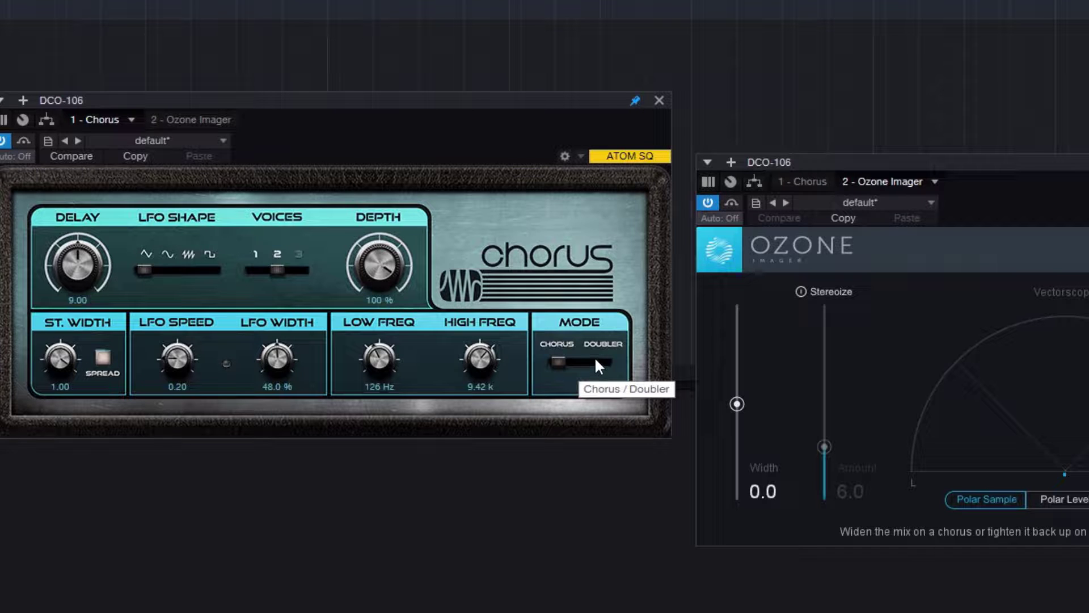
pyautogui.click(594, 357)
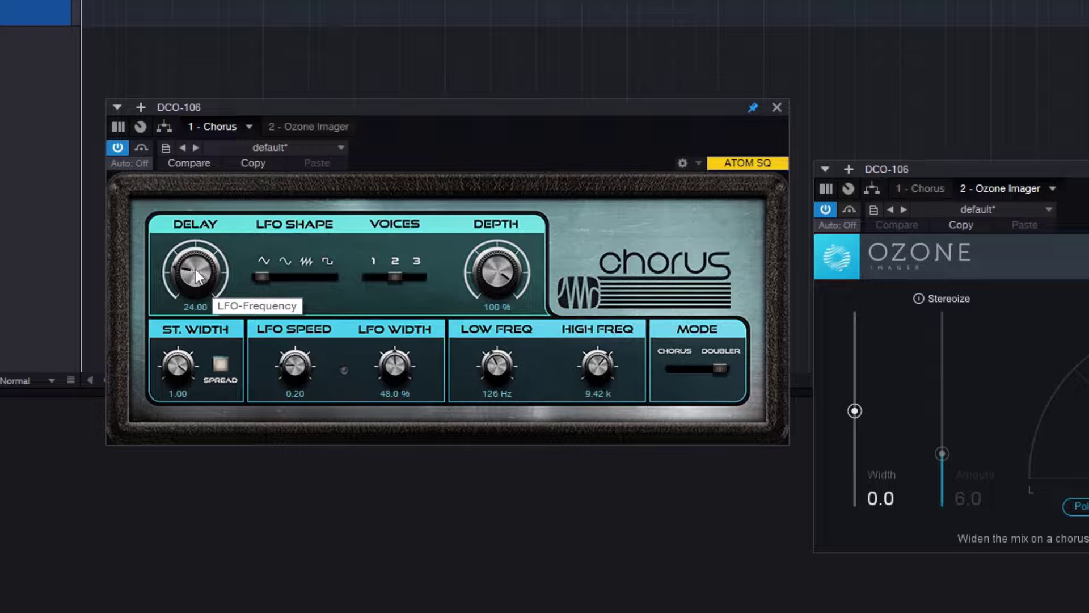
# - Try Doubler delays of 125.00 and 76.25, compare with Chorus mode, and set the Doubler delay to 125.00
pyautogui.moveTo(195, 269); pyautogui.dragTo(223, 10)
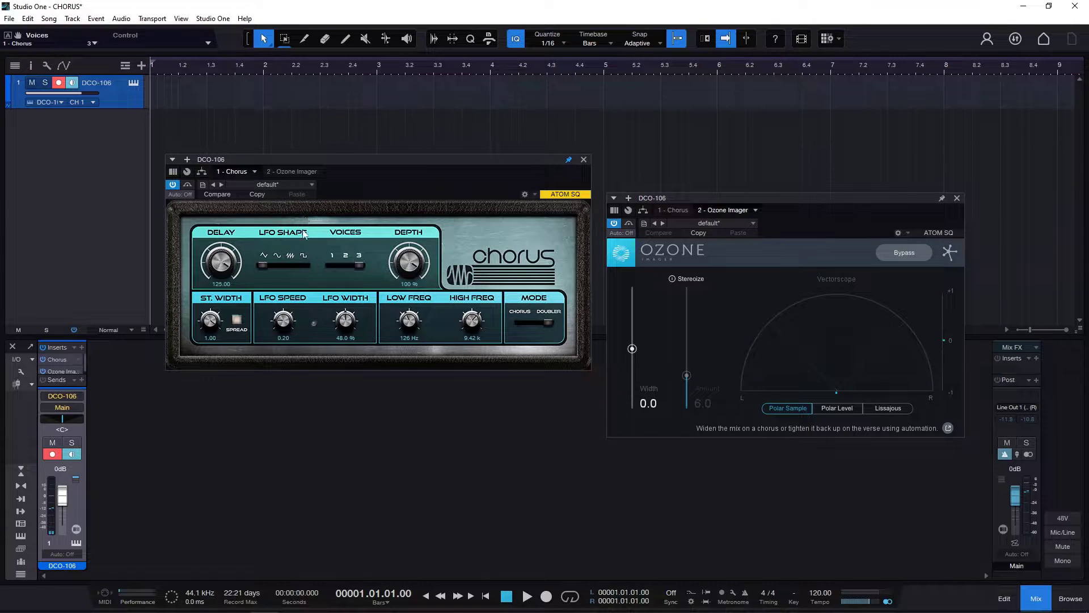
pyautogui.moveTo(223, 260)
pyautogui.mouseDown()
pyautogui.moveTo(228, 292)
pyautogui.moveTo(230, 275)
pyautogui.mouseUp()
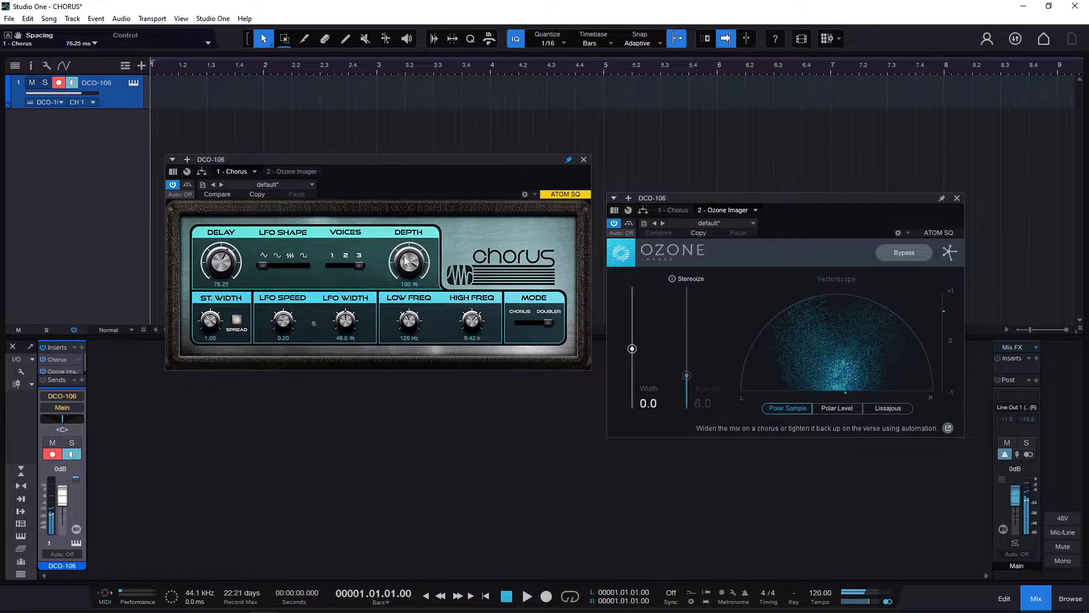
pyautogui.click(531, 322)
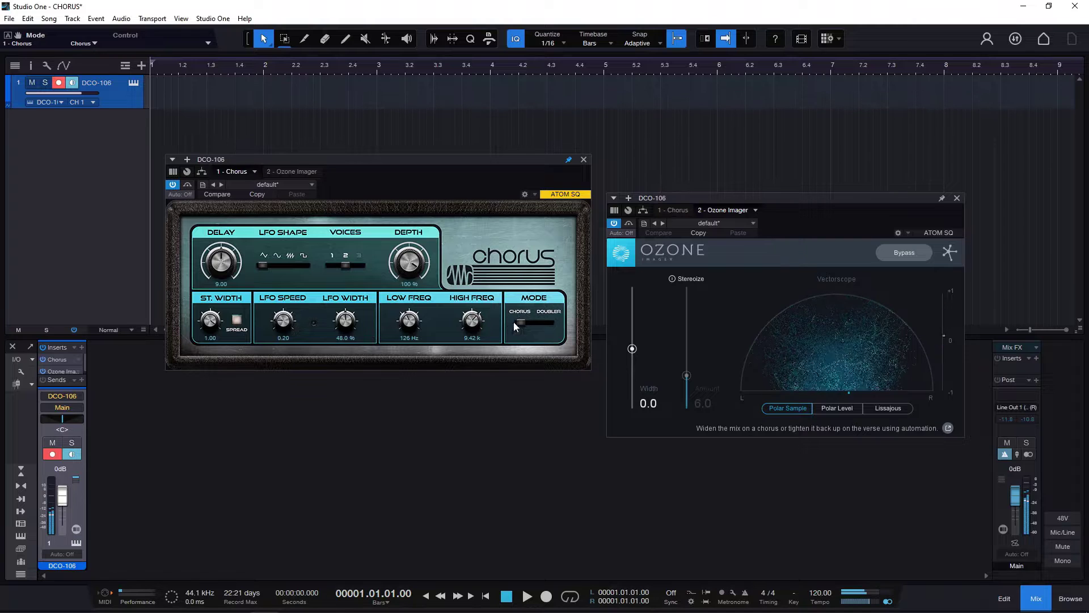
pyautogui.click(544, 322)
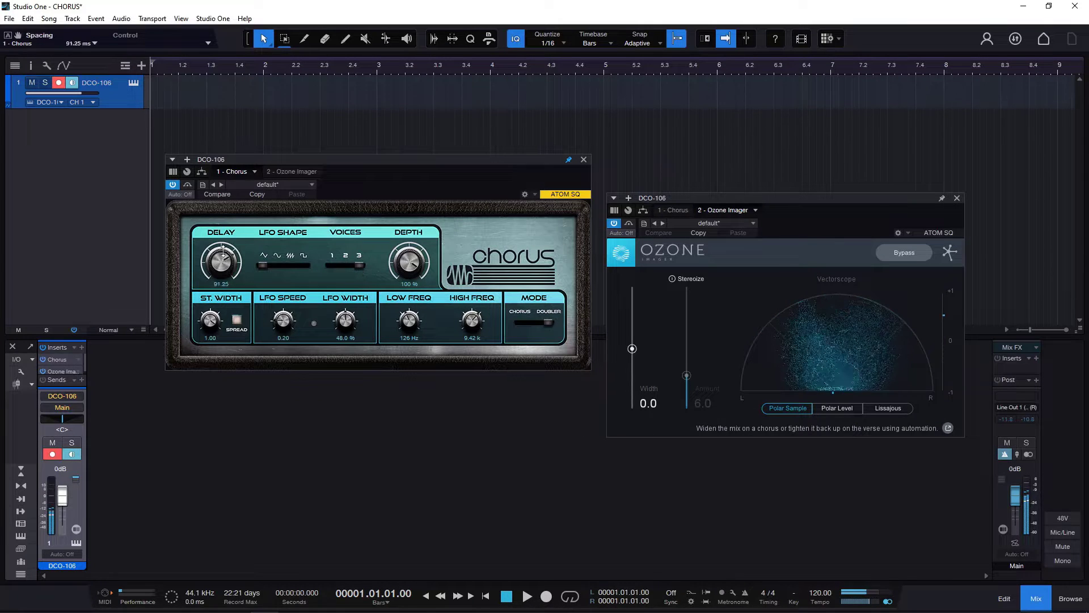
pyautogui.moveTo(224, 268); pyautogui.dragTo(223, 216)
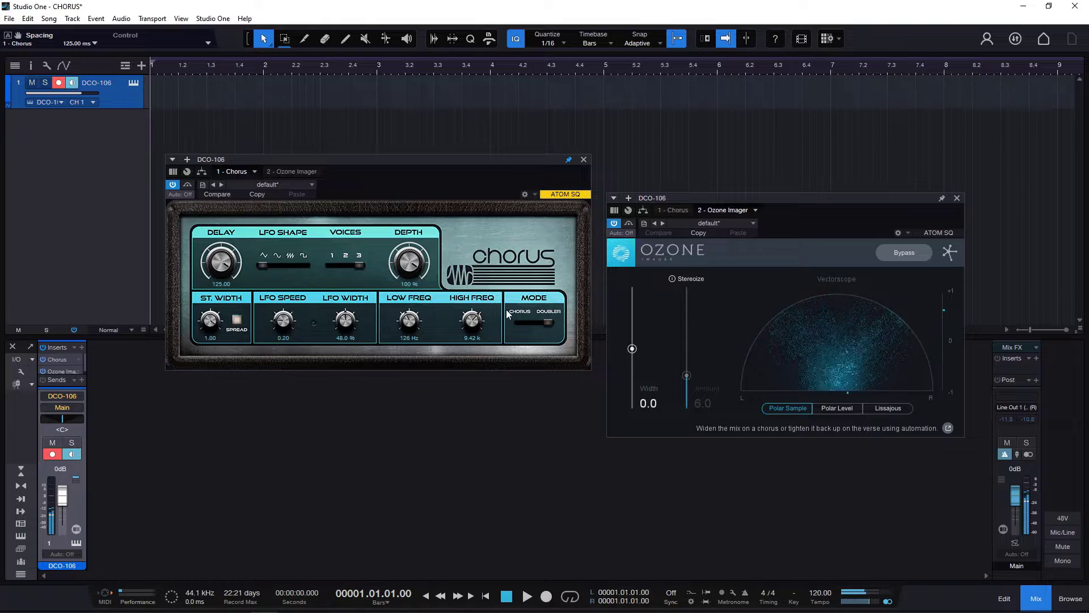
# - Try an LFO speed of 0.19, and switch repeatedly between Chorus and Doubler modes to compare them, leaving Doubler active
pyautogui.moveTo(286, 315); pyautogui.dragTo(287, 318)
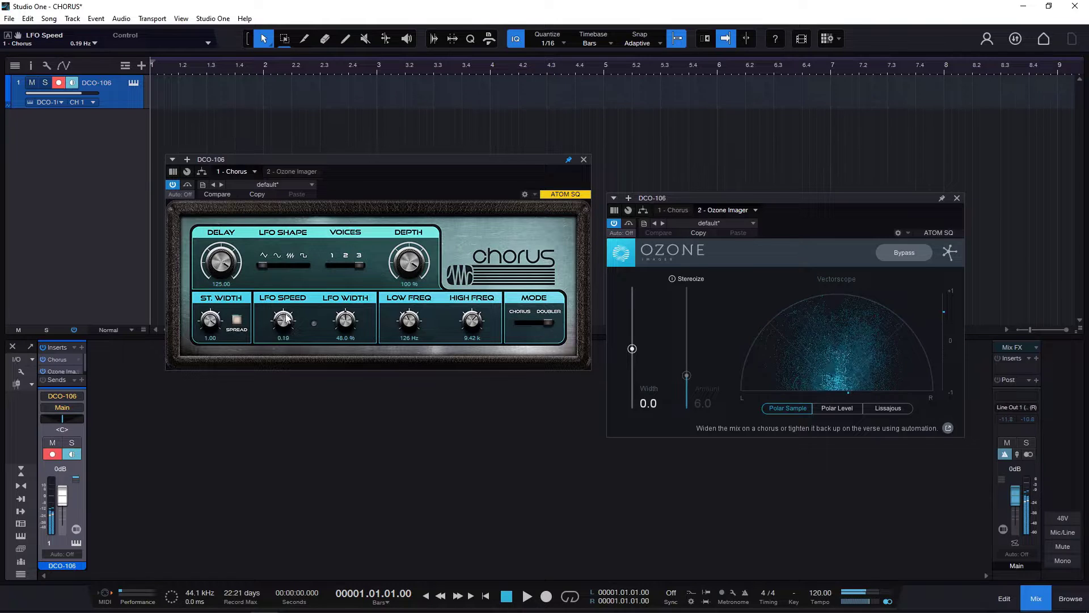
pyautogui.click(523, 321)
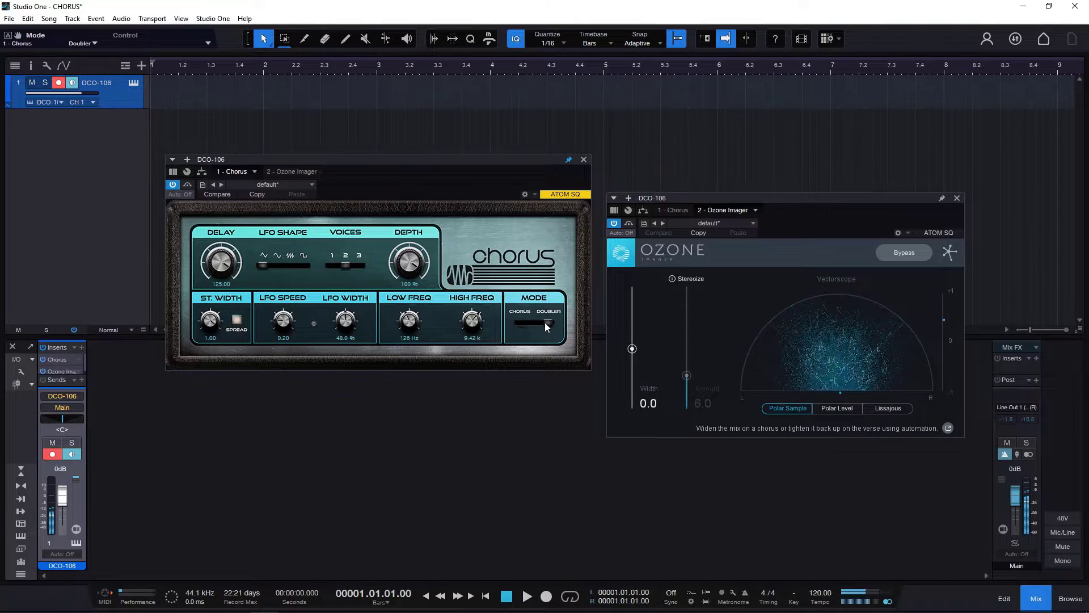
pyautogui.click(543, 324)
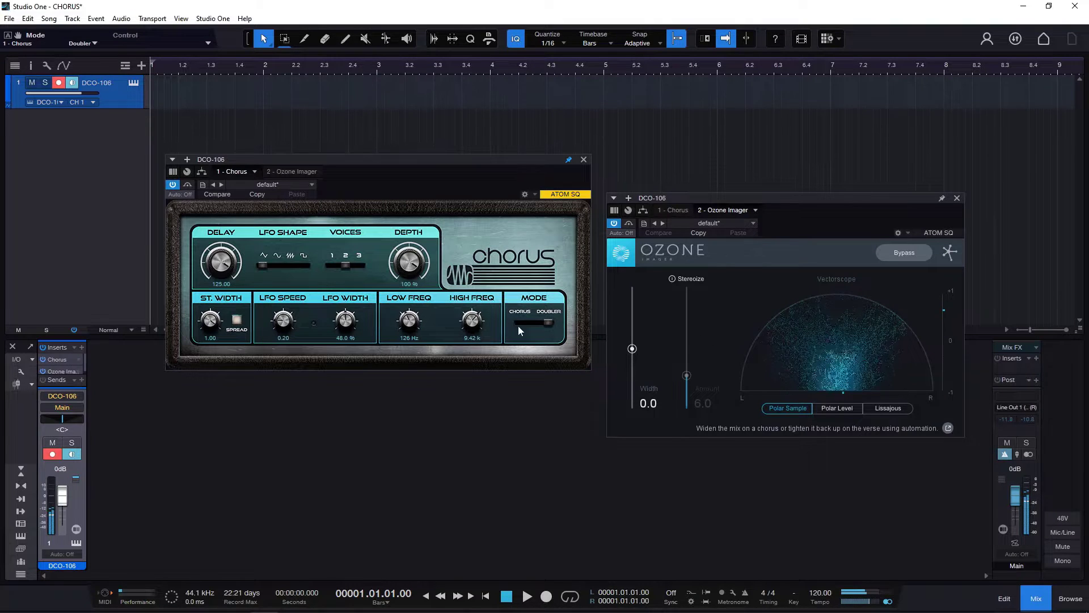
pyautogui.click(544, 323)
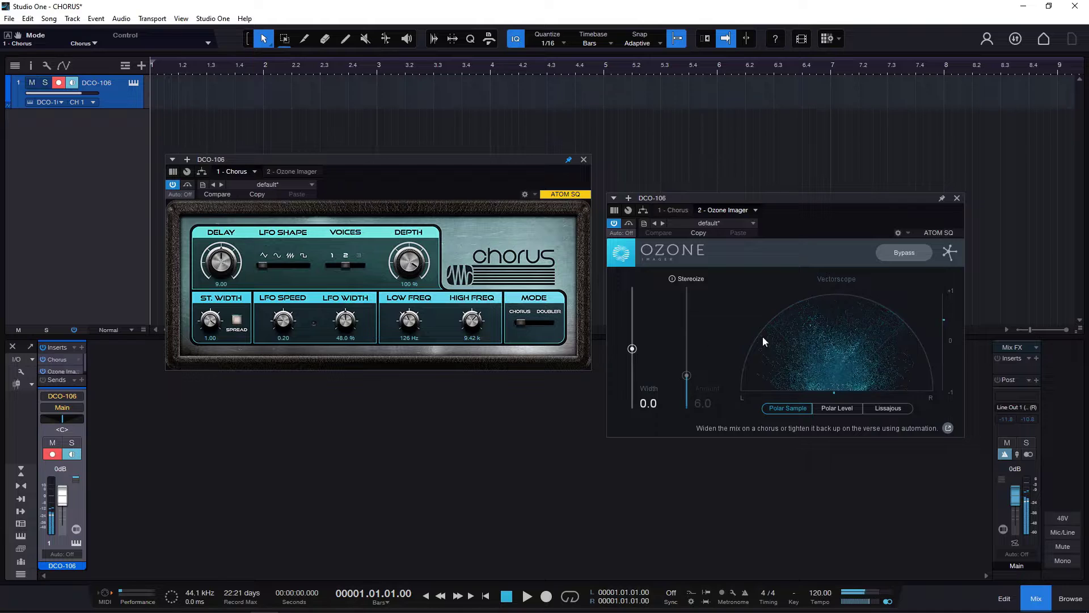
pyautogui.click(543, 323)
pyautogui.click(355, 263)
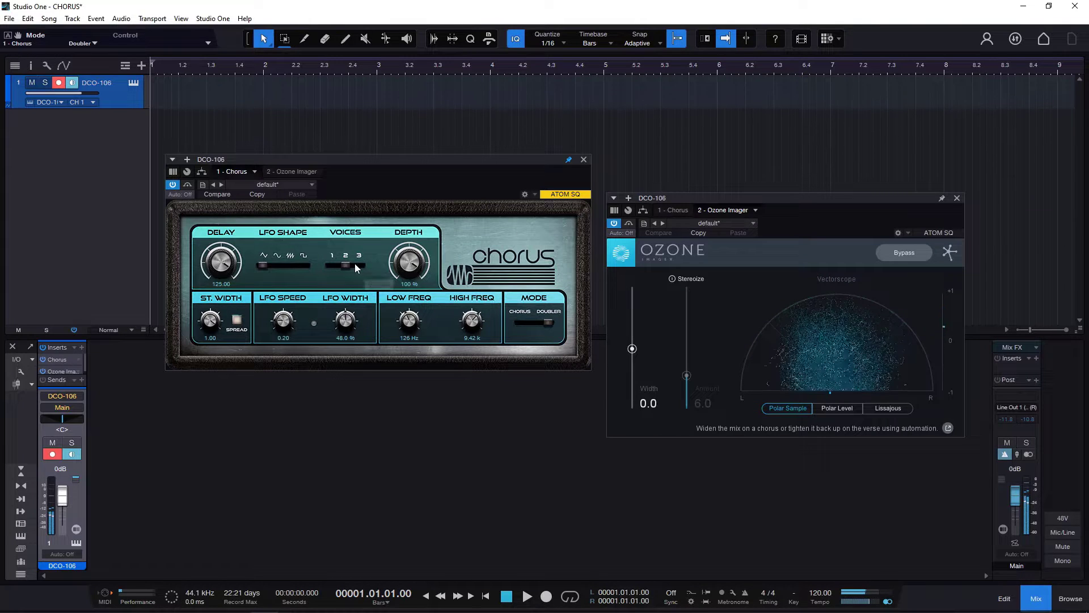
pyautogui.click(522, 321)
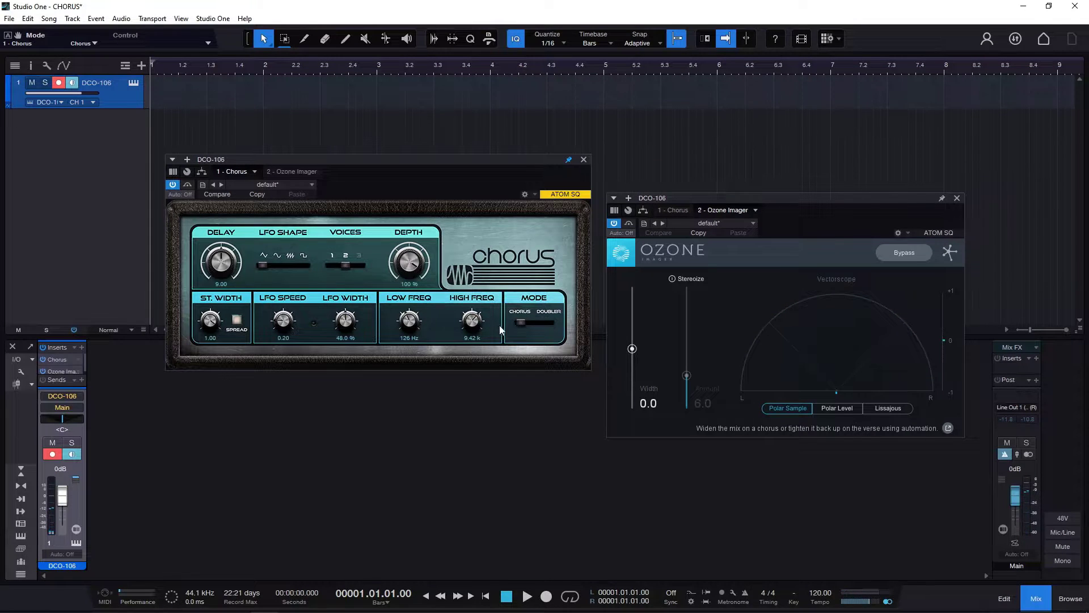
pyautogui.click(541, 325)
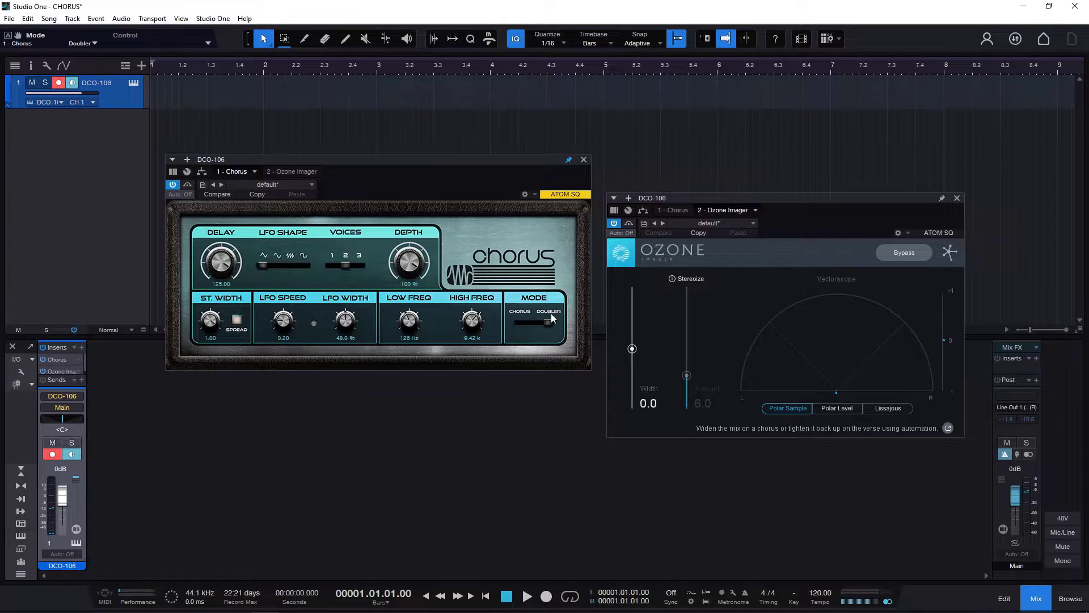